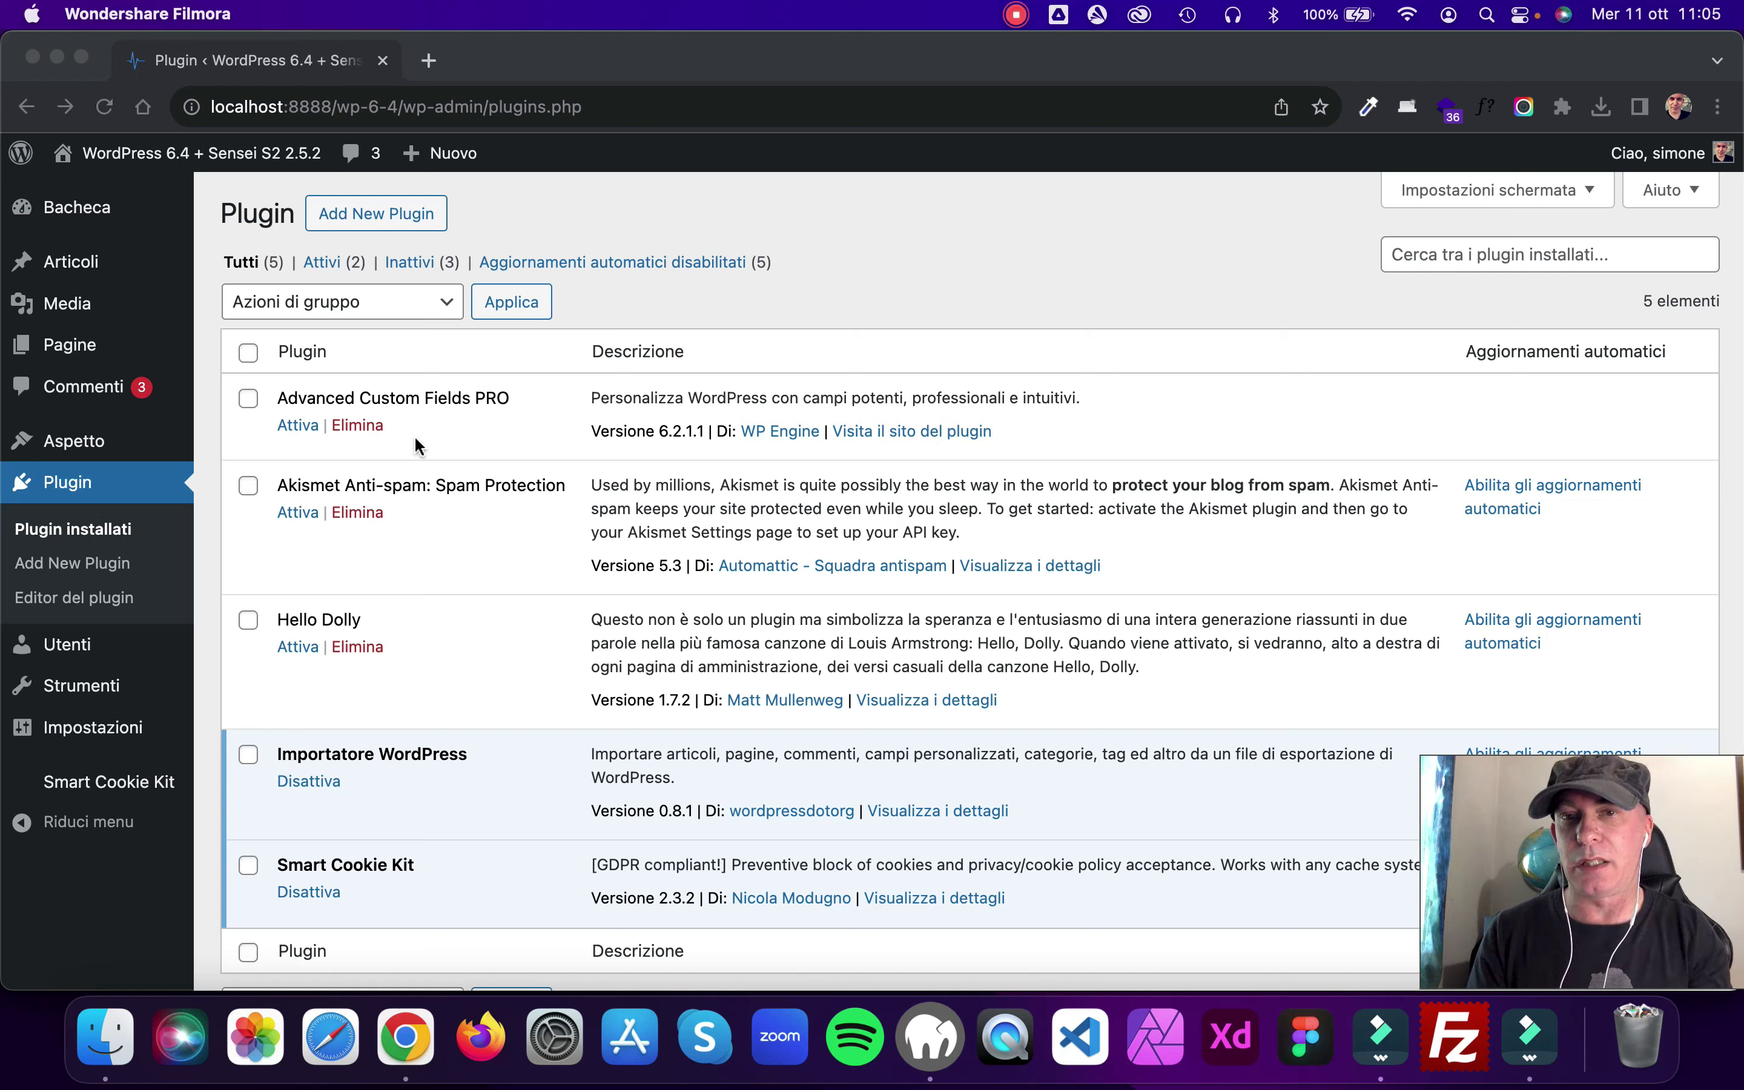
- Activate the Advanced Custom Fields PRO plugin
click(392, 461)
click(298, 427)
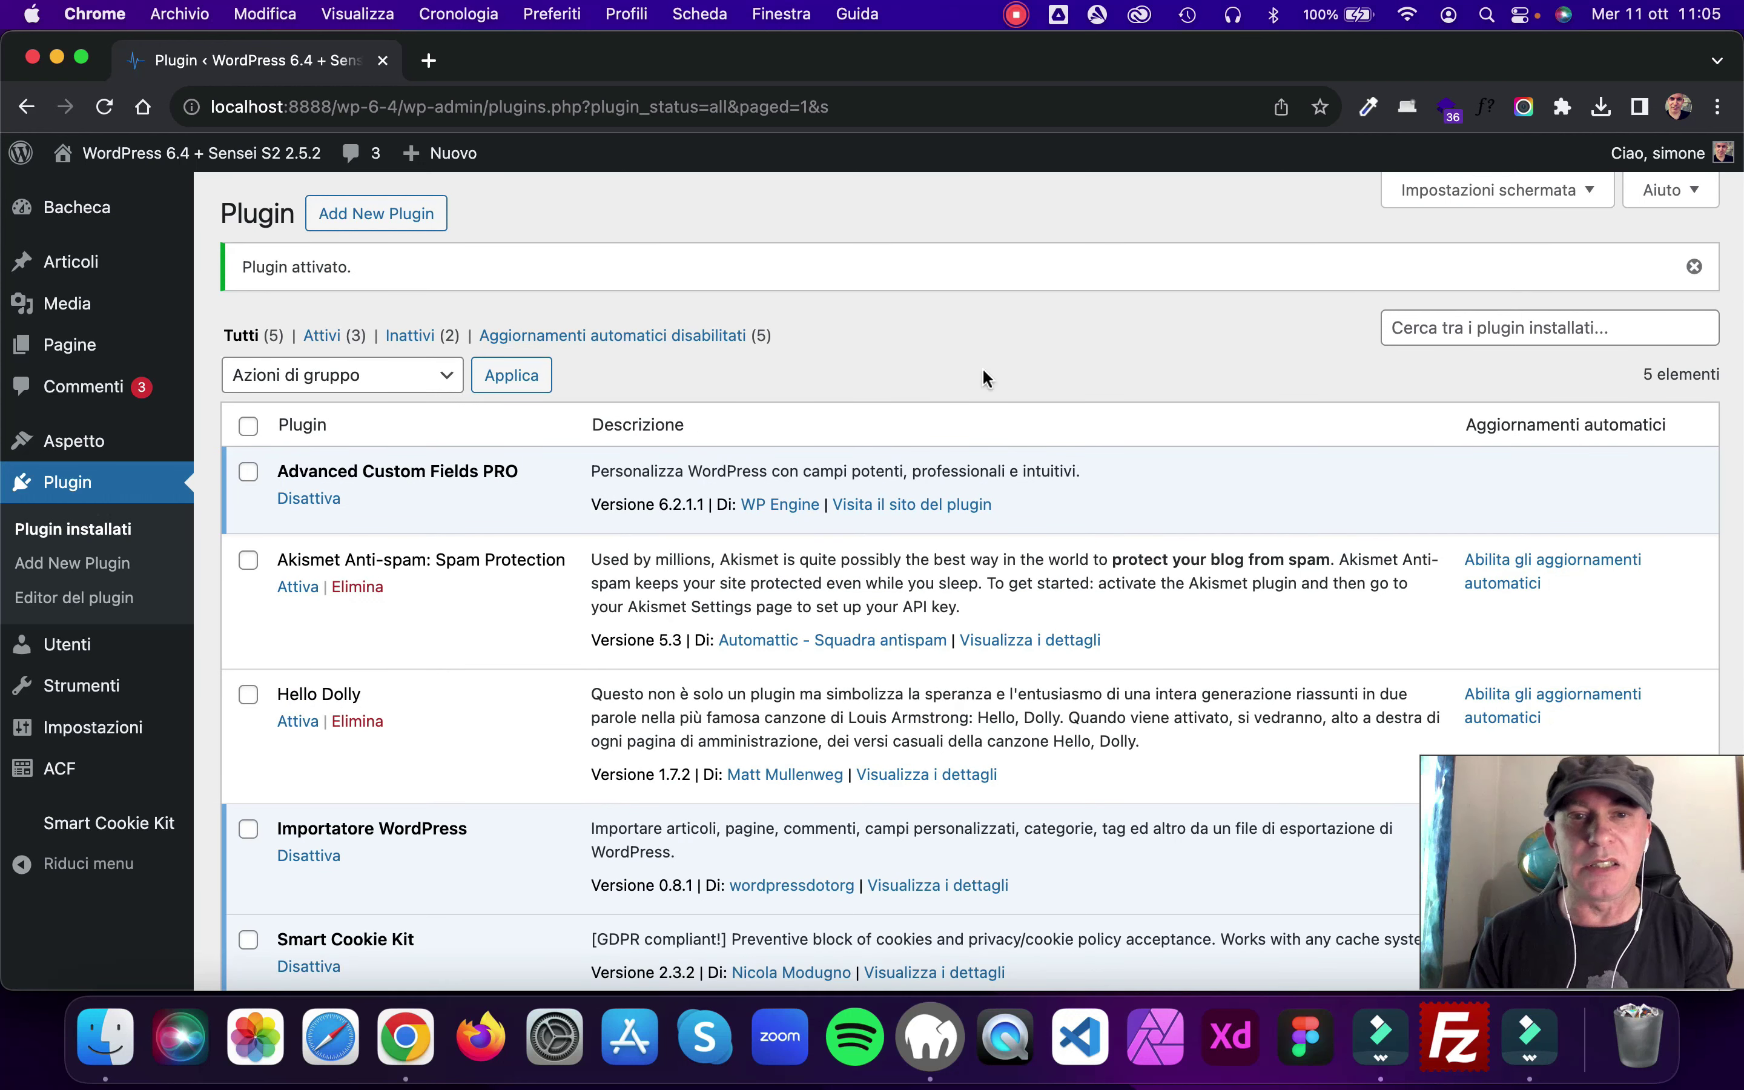
scroll(982, 367, down, 3)
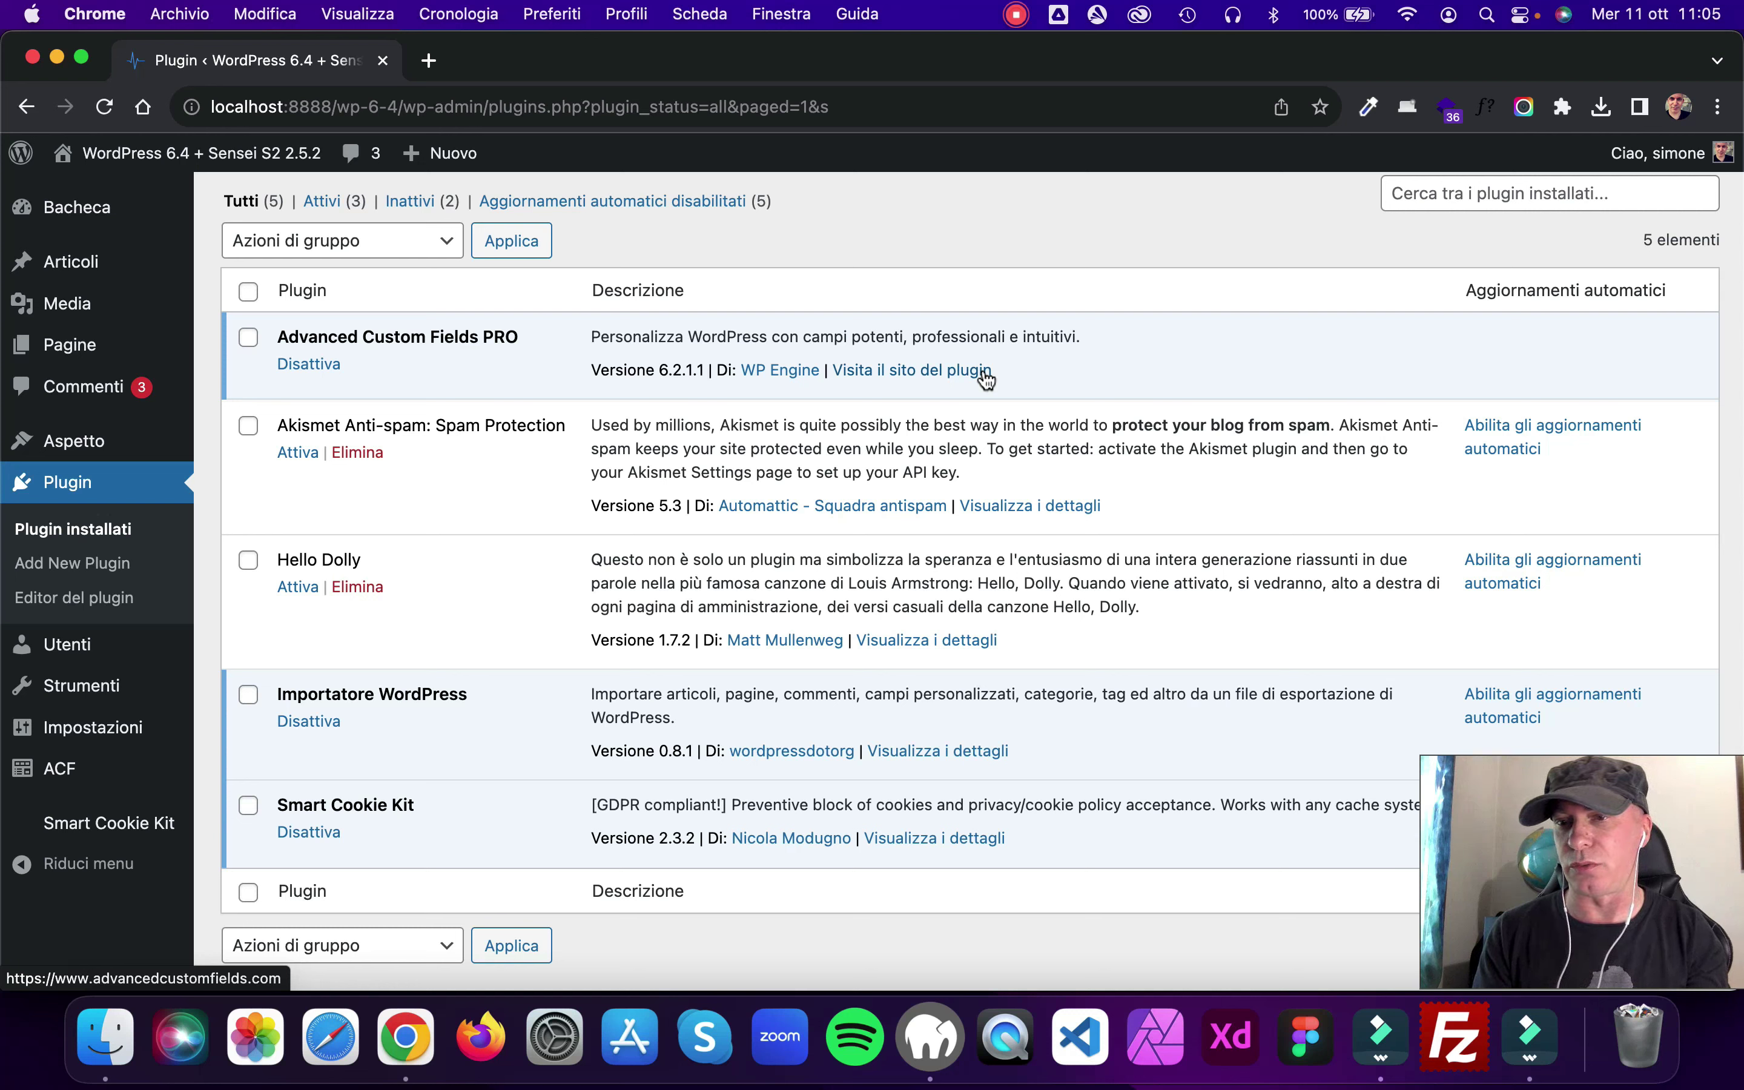
- Open the Options Pages section of ACF and look over its overview
mouse_move(52, 781)
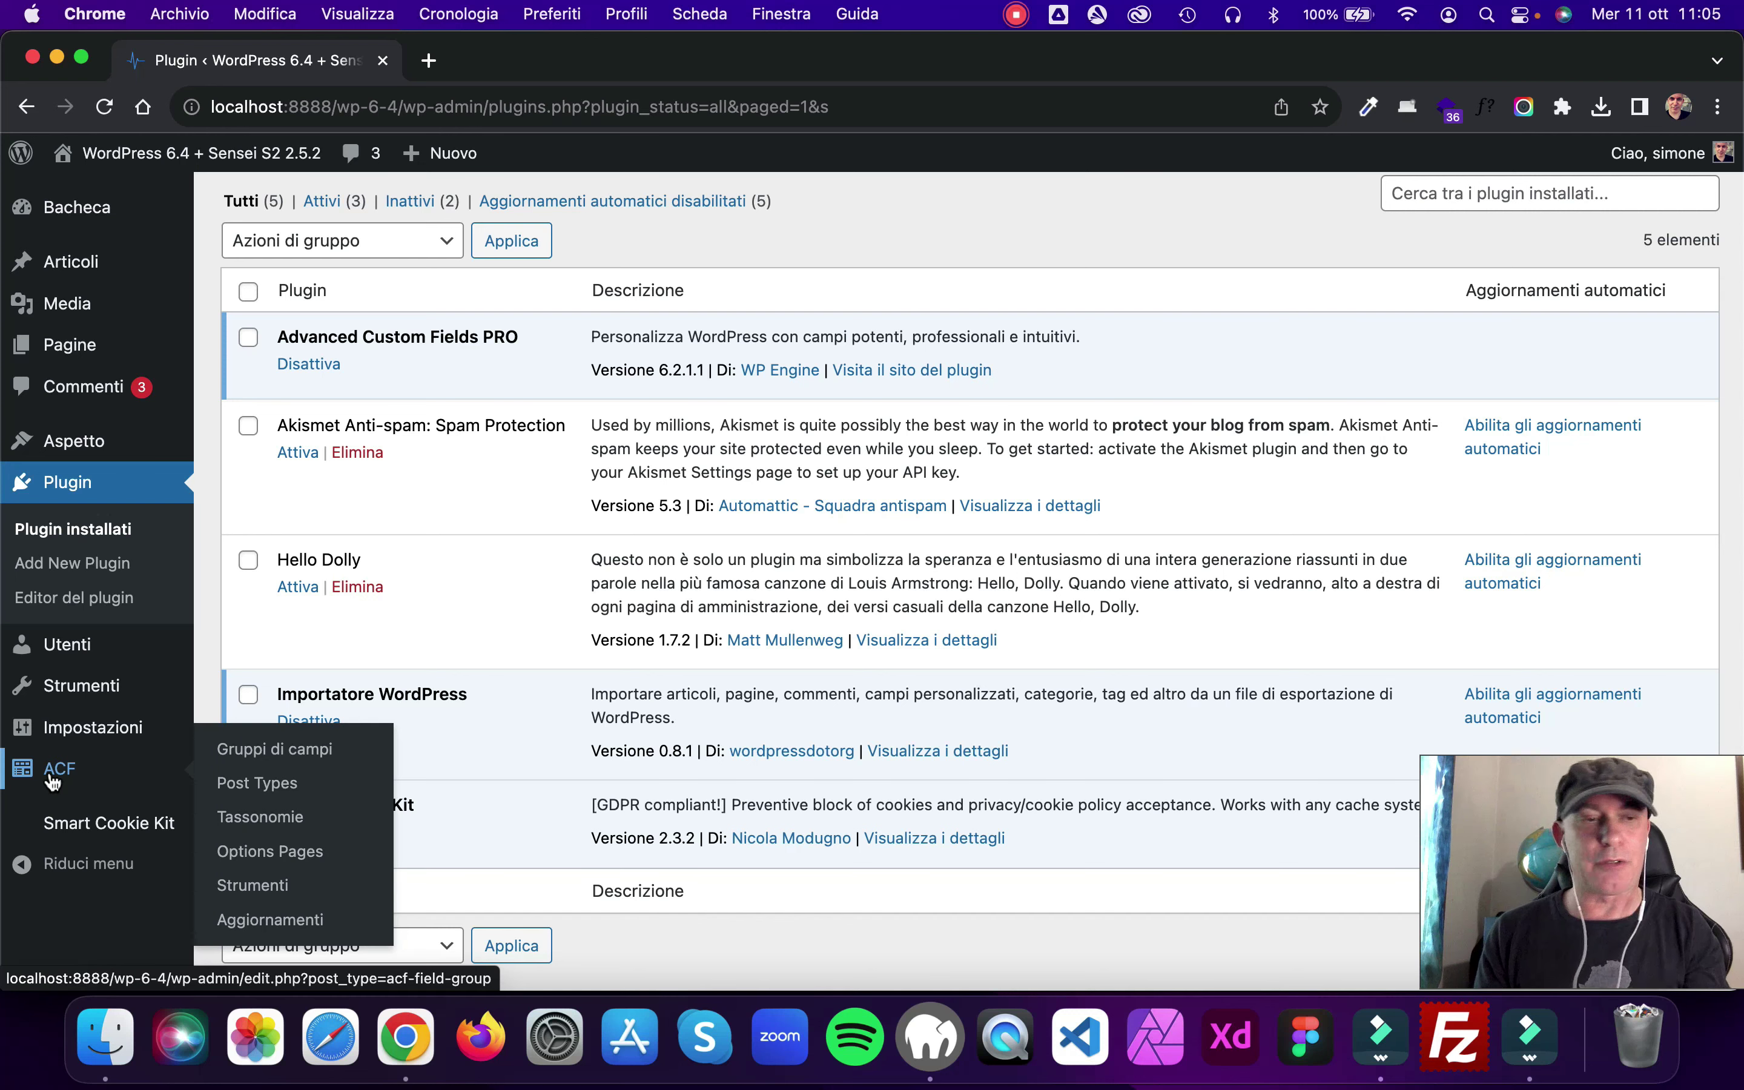
click(290, 858)
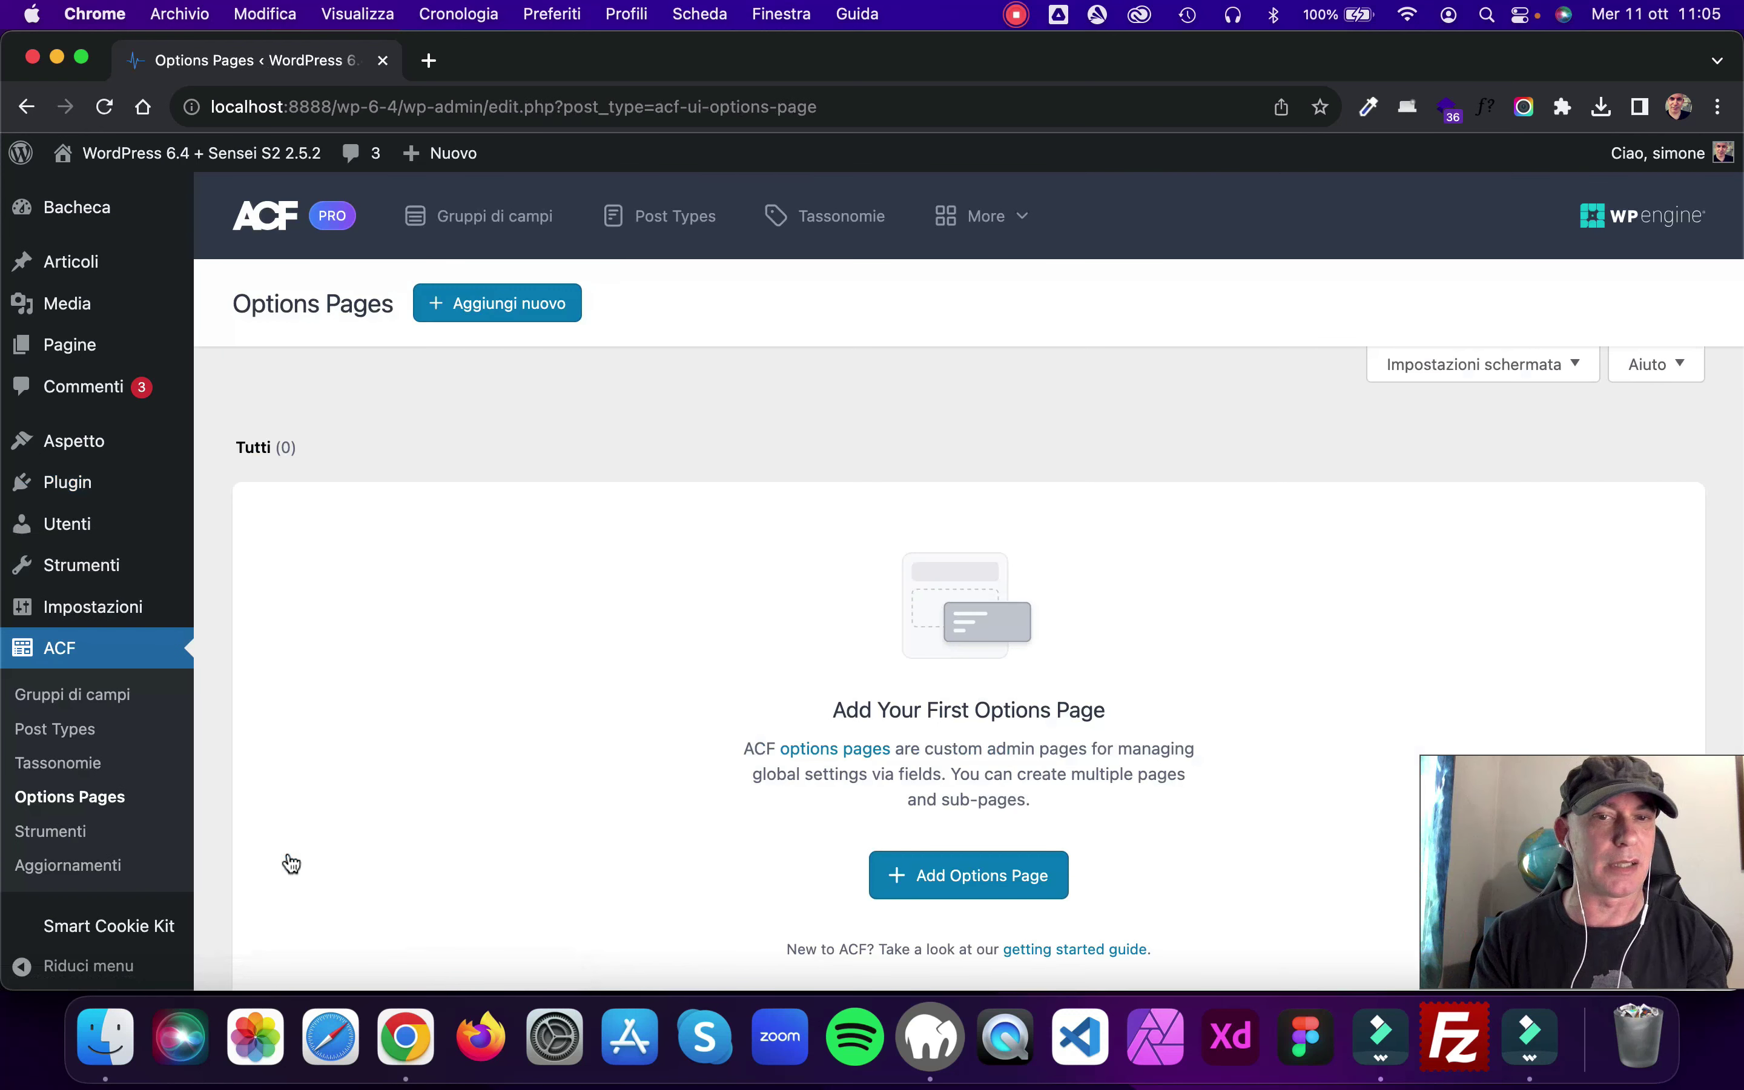
scroll(581, 537, down, 2)
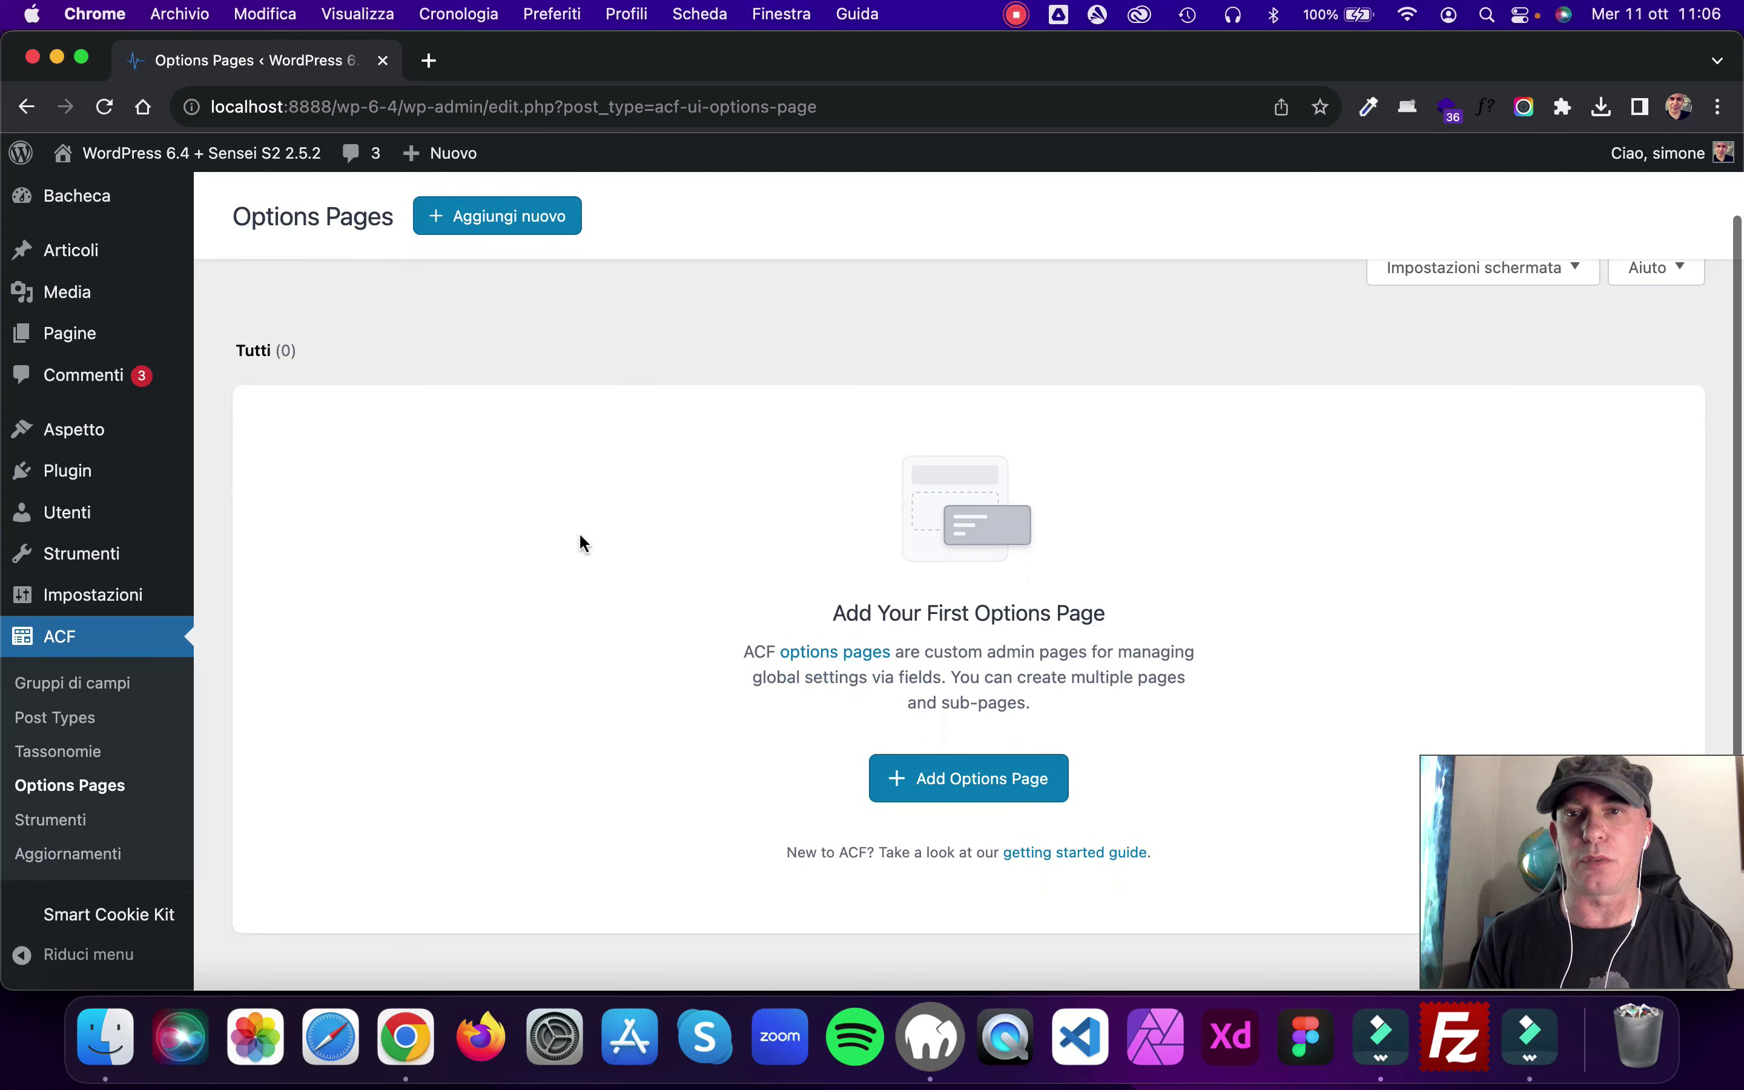
scroll(580, 535, up, 2)
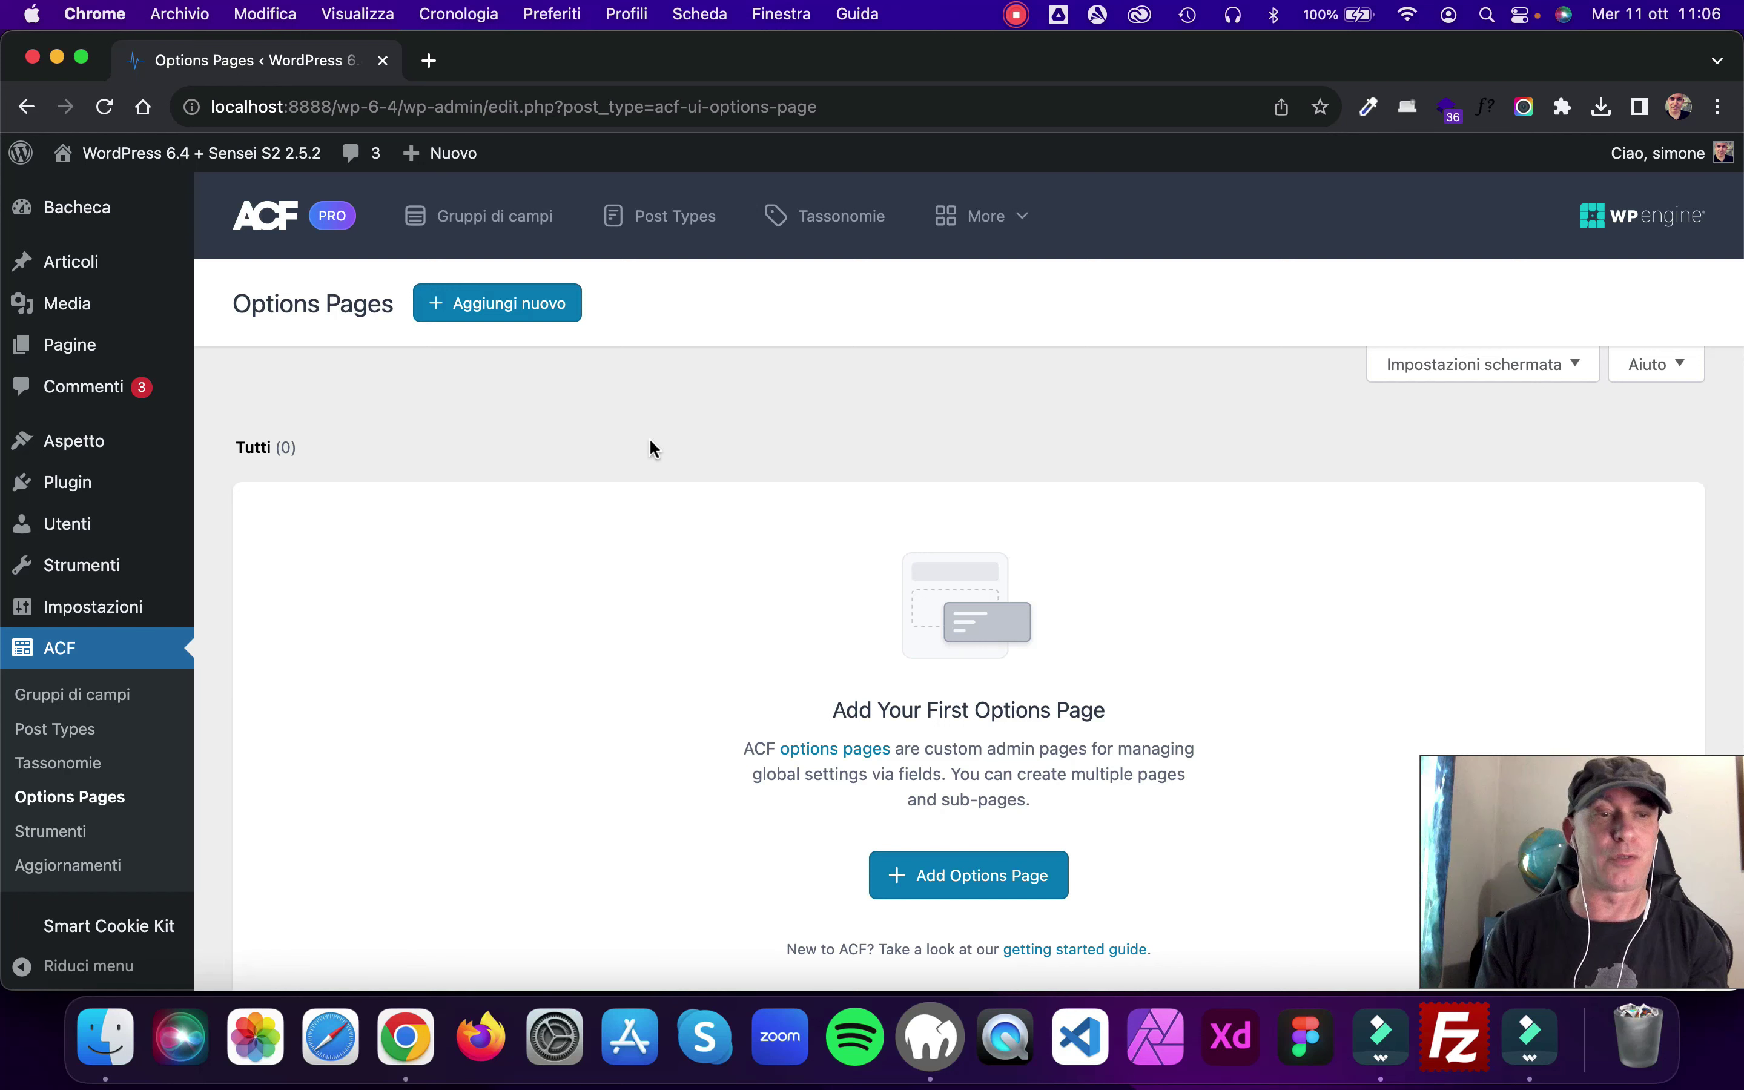
scroll(652, 449, down, 1)
scroll(652, 448, up, 1)
- Create and save a new options page titled "Opzioni del tema" with the menu slug opzioni-del-tema and no parent page
click(490, 312)
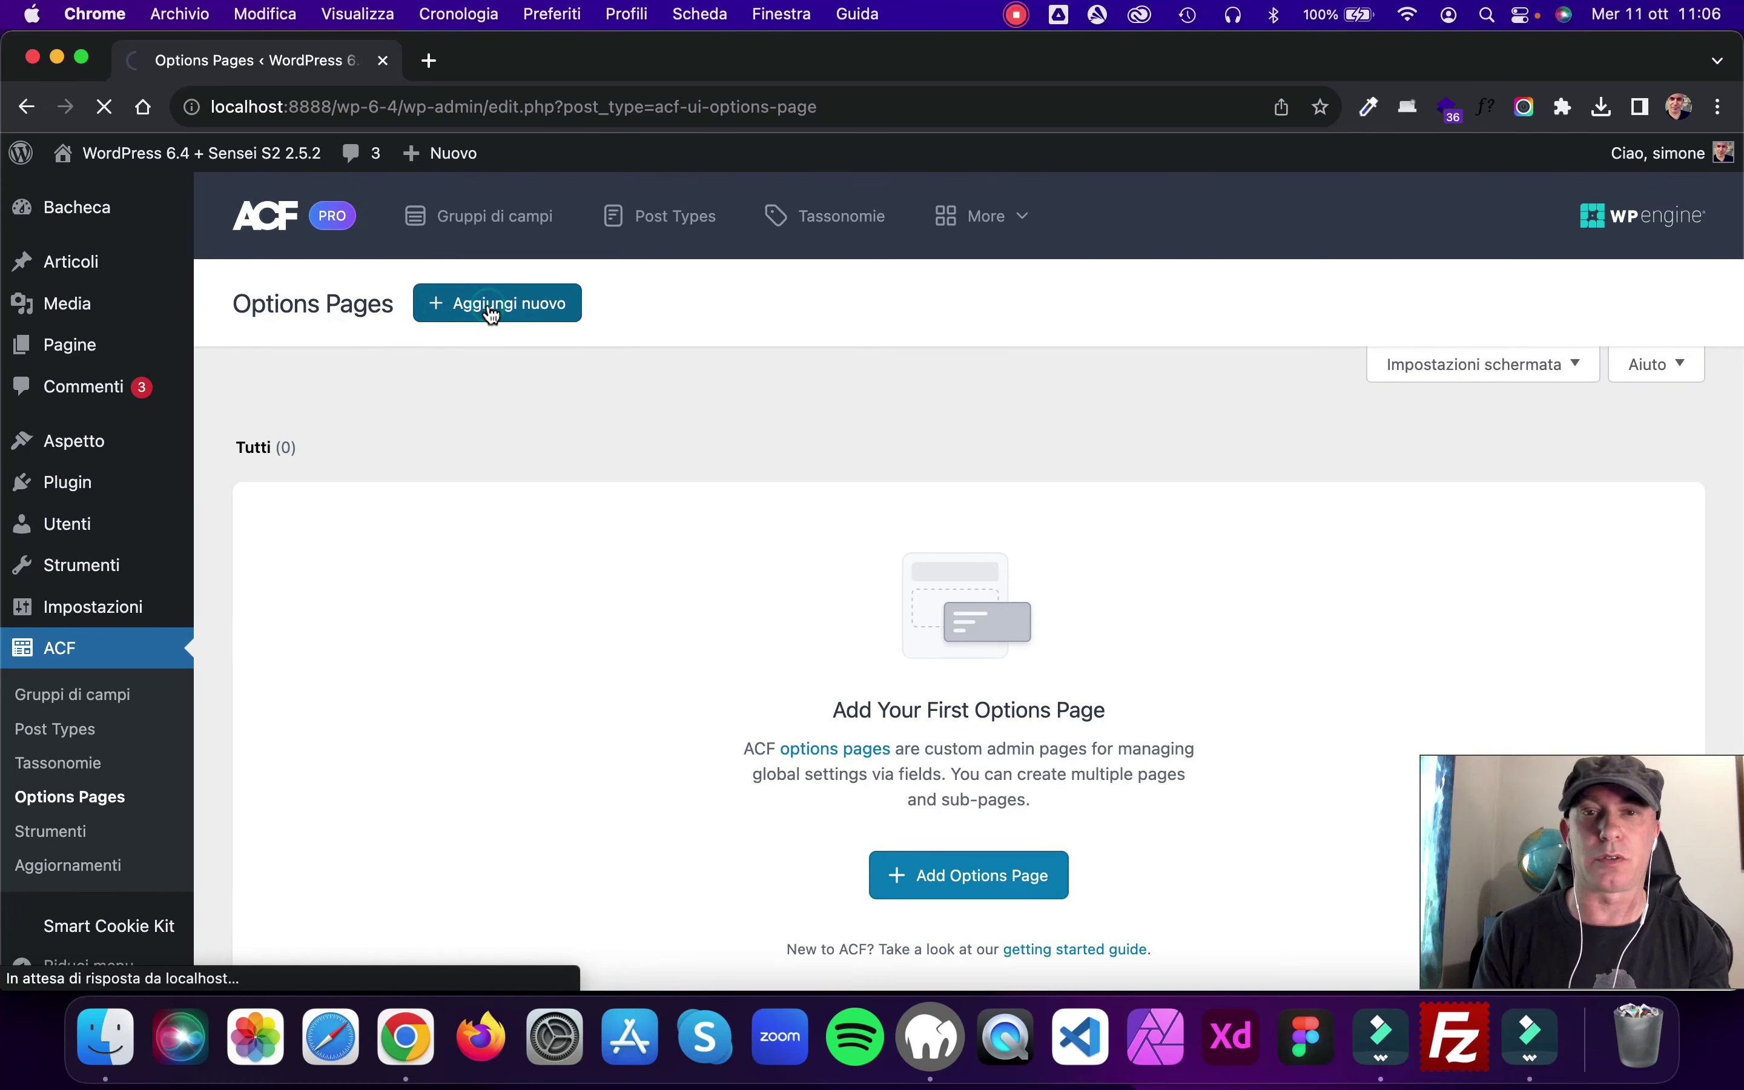
click(451, 529)
text(Opzioni del tema)
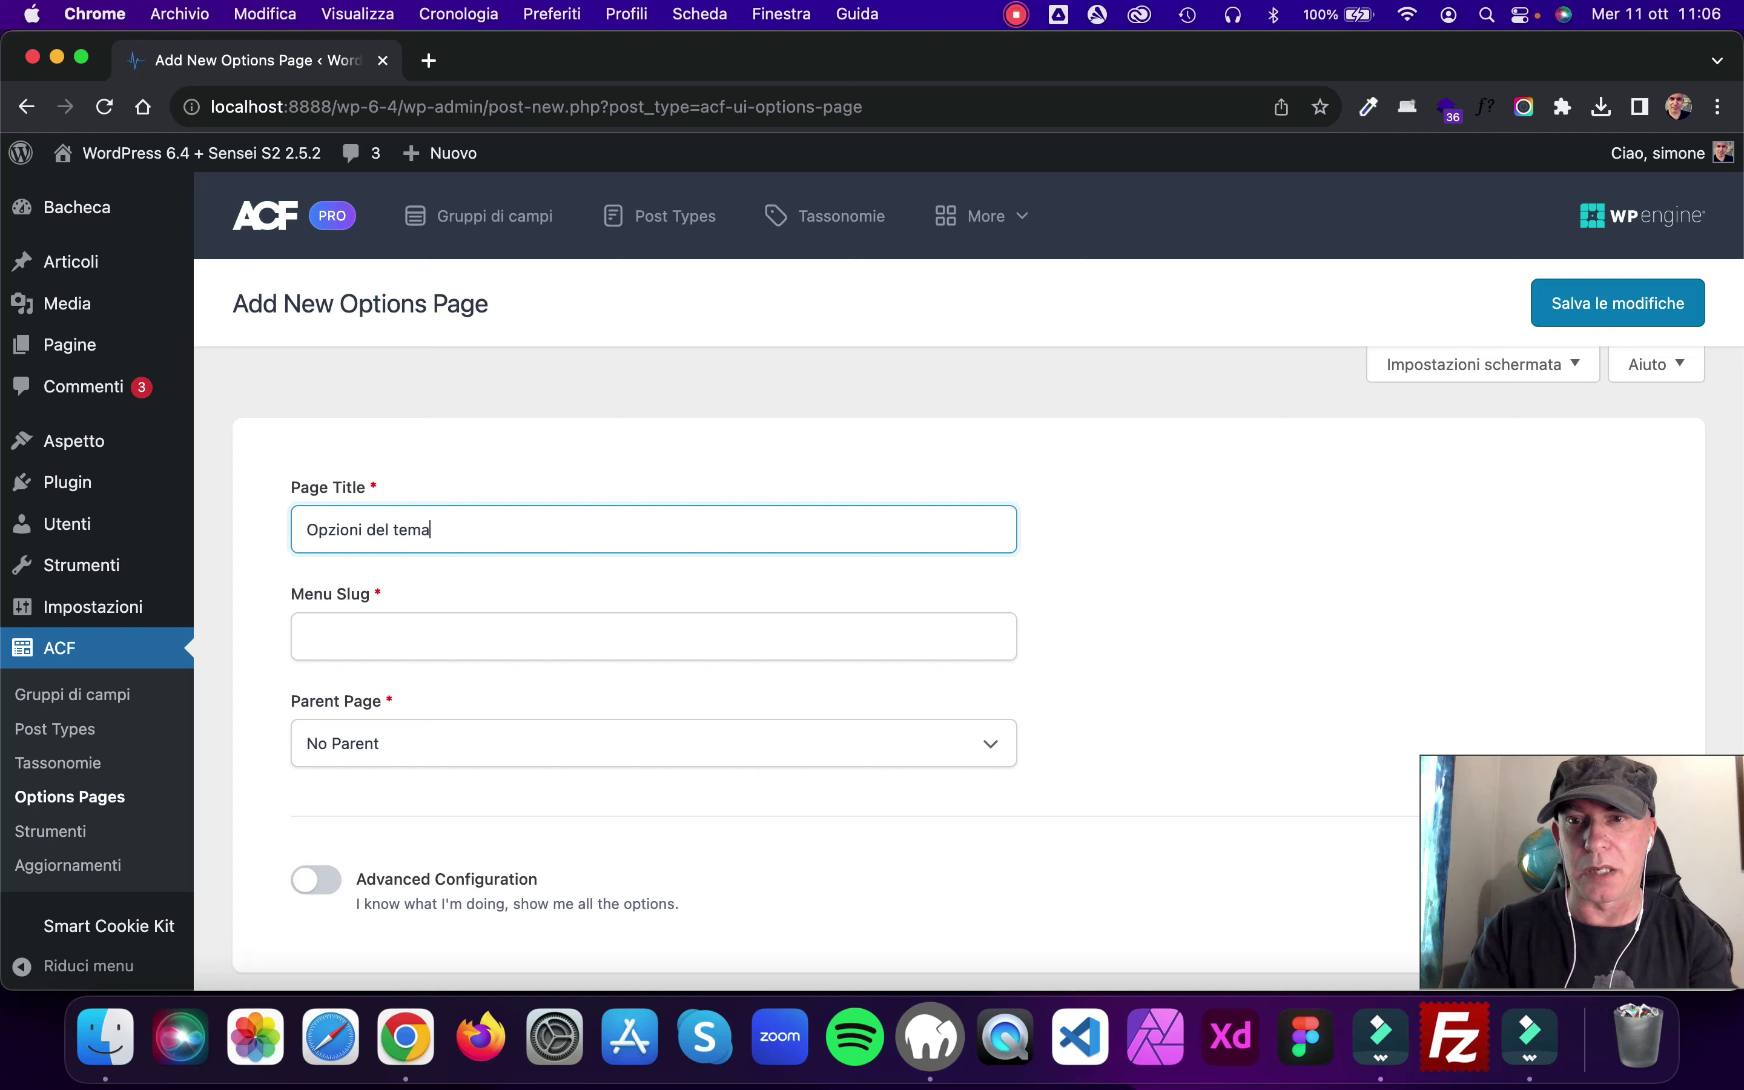
click(448, 631)
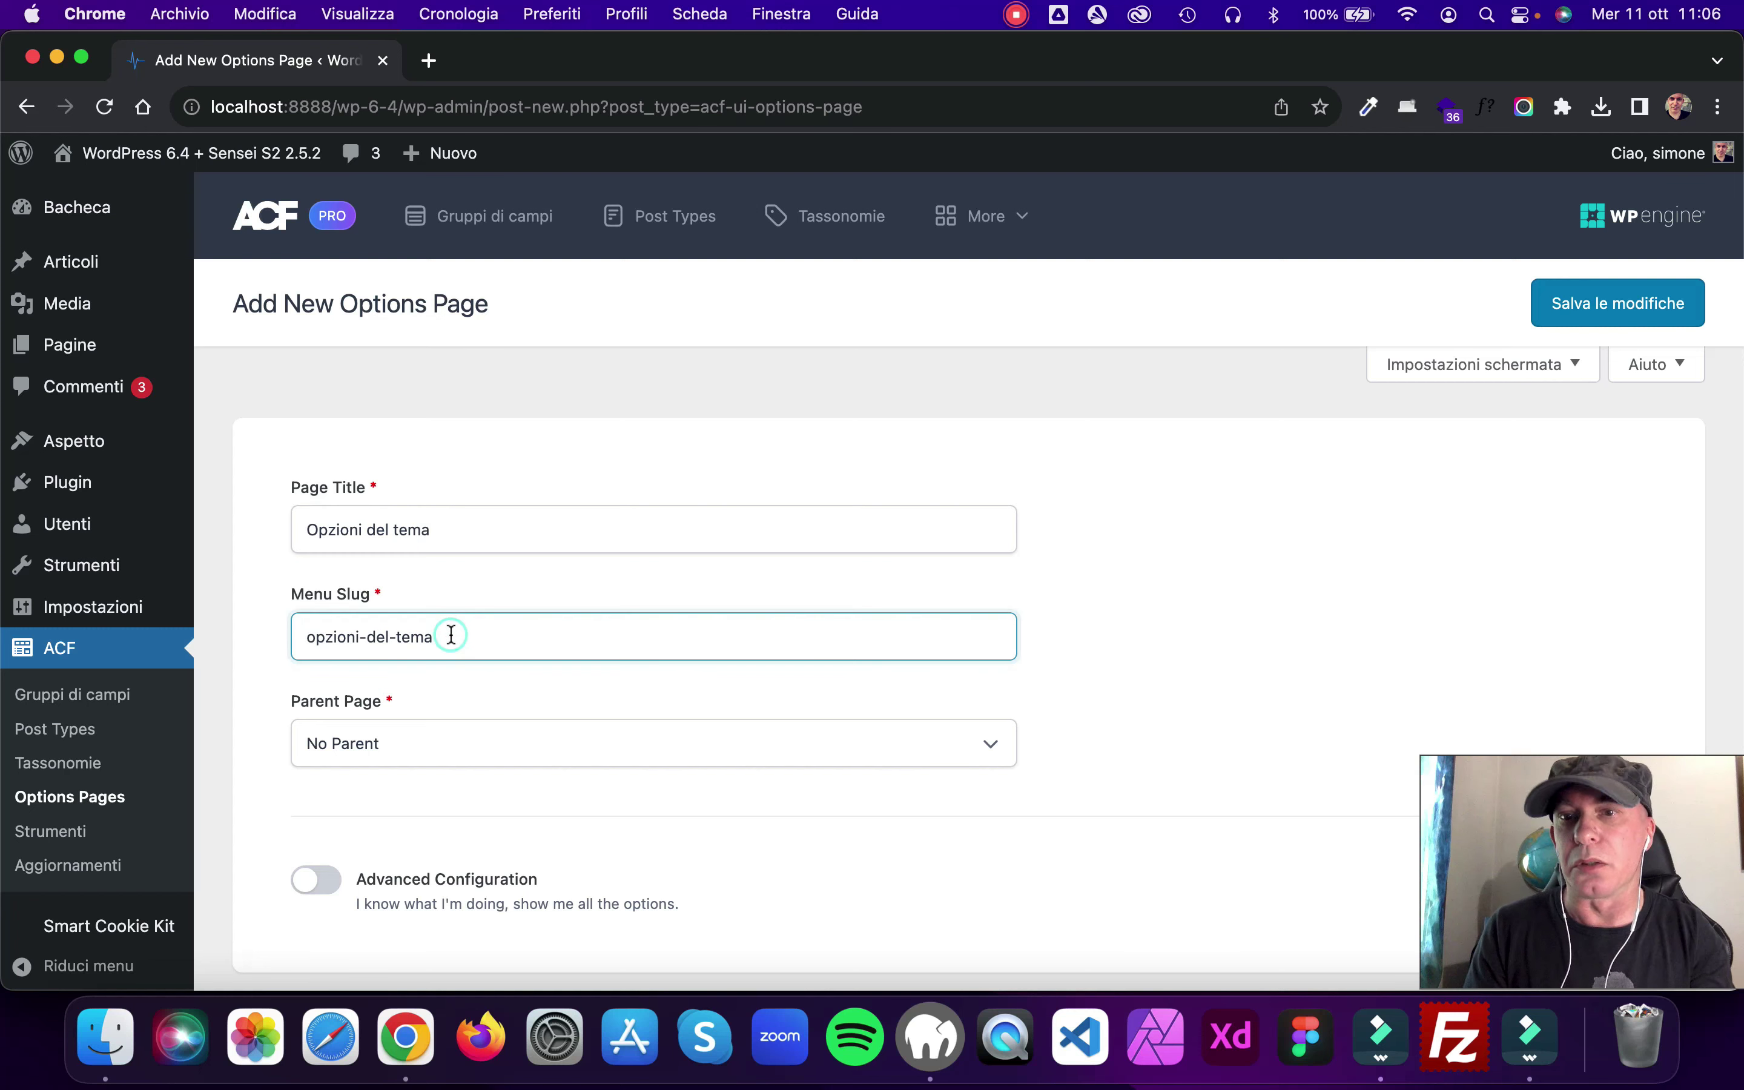
scroll(1058, 615, down, 3)
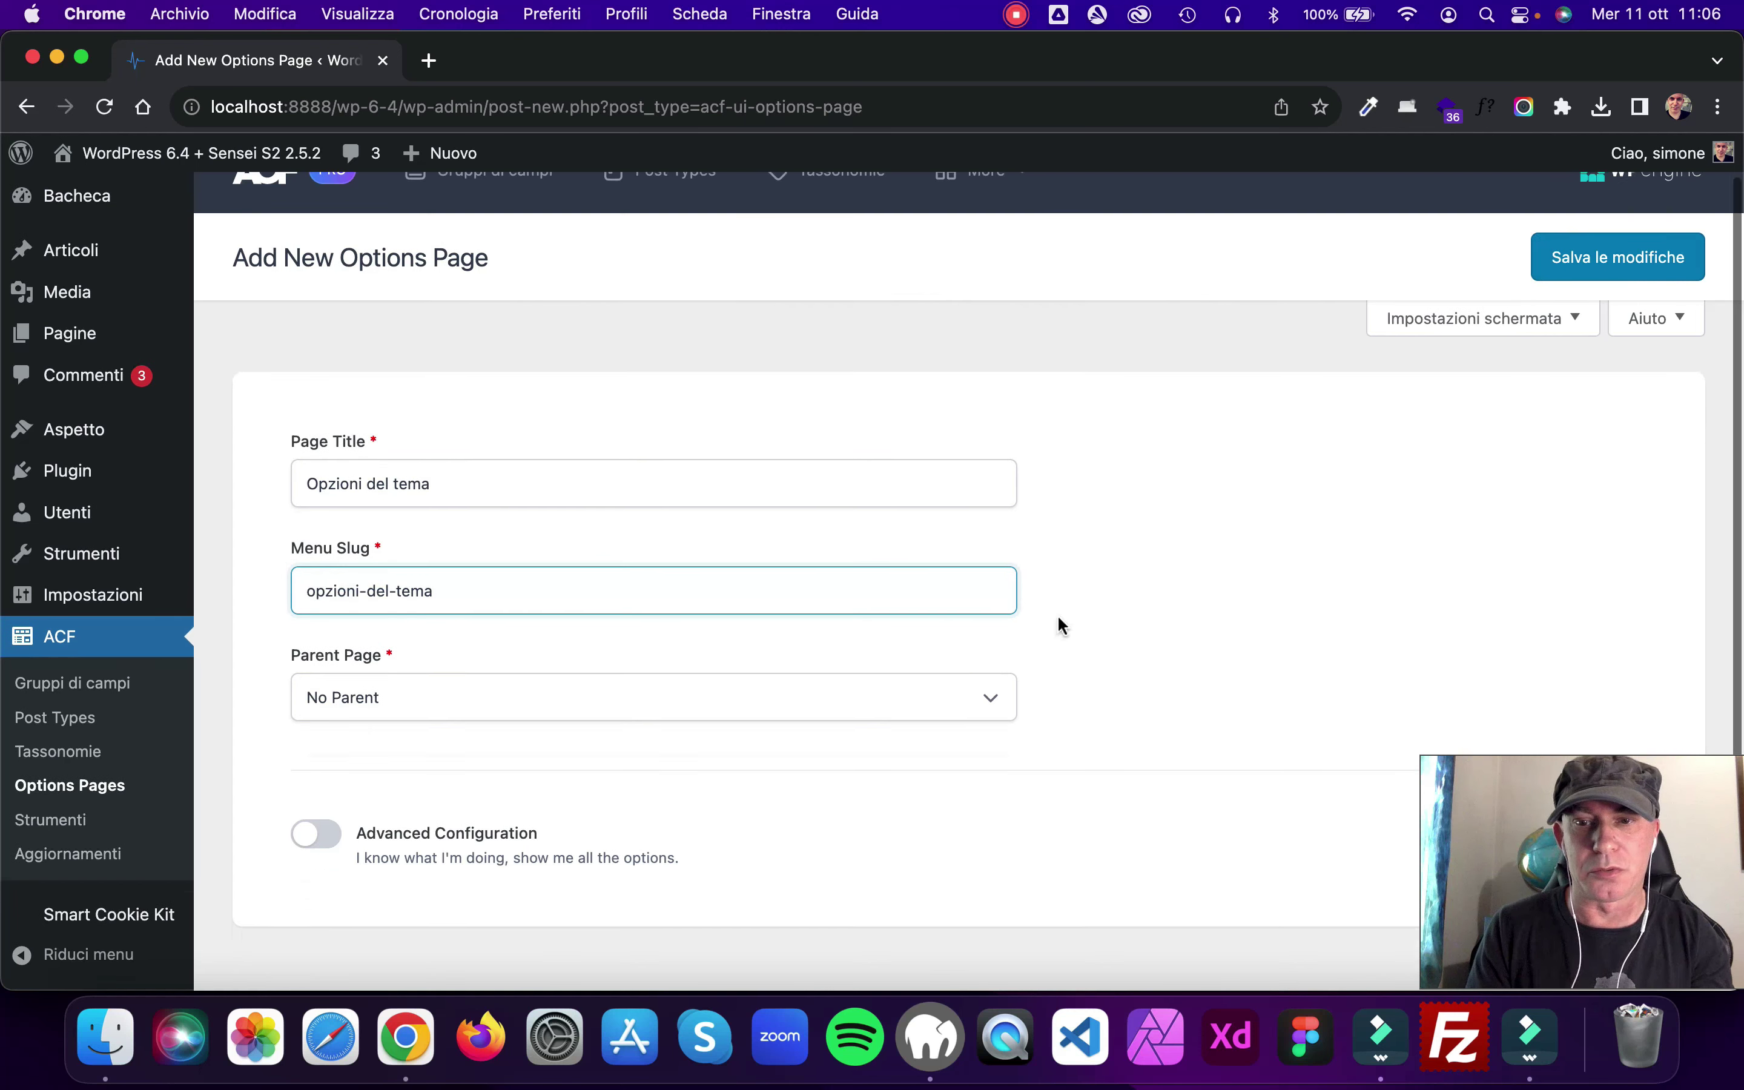
scroll(1058, 615, up, 3)
click(1565, 295)
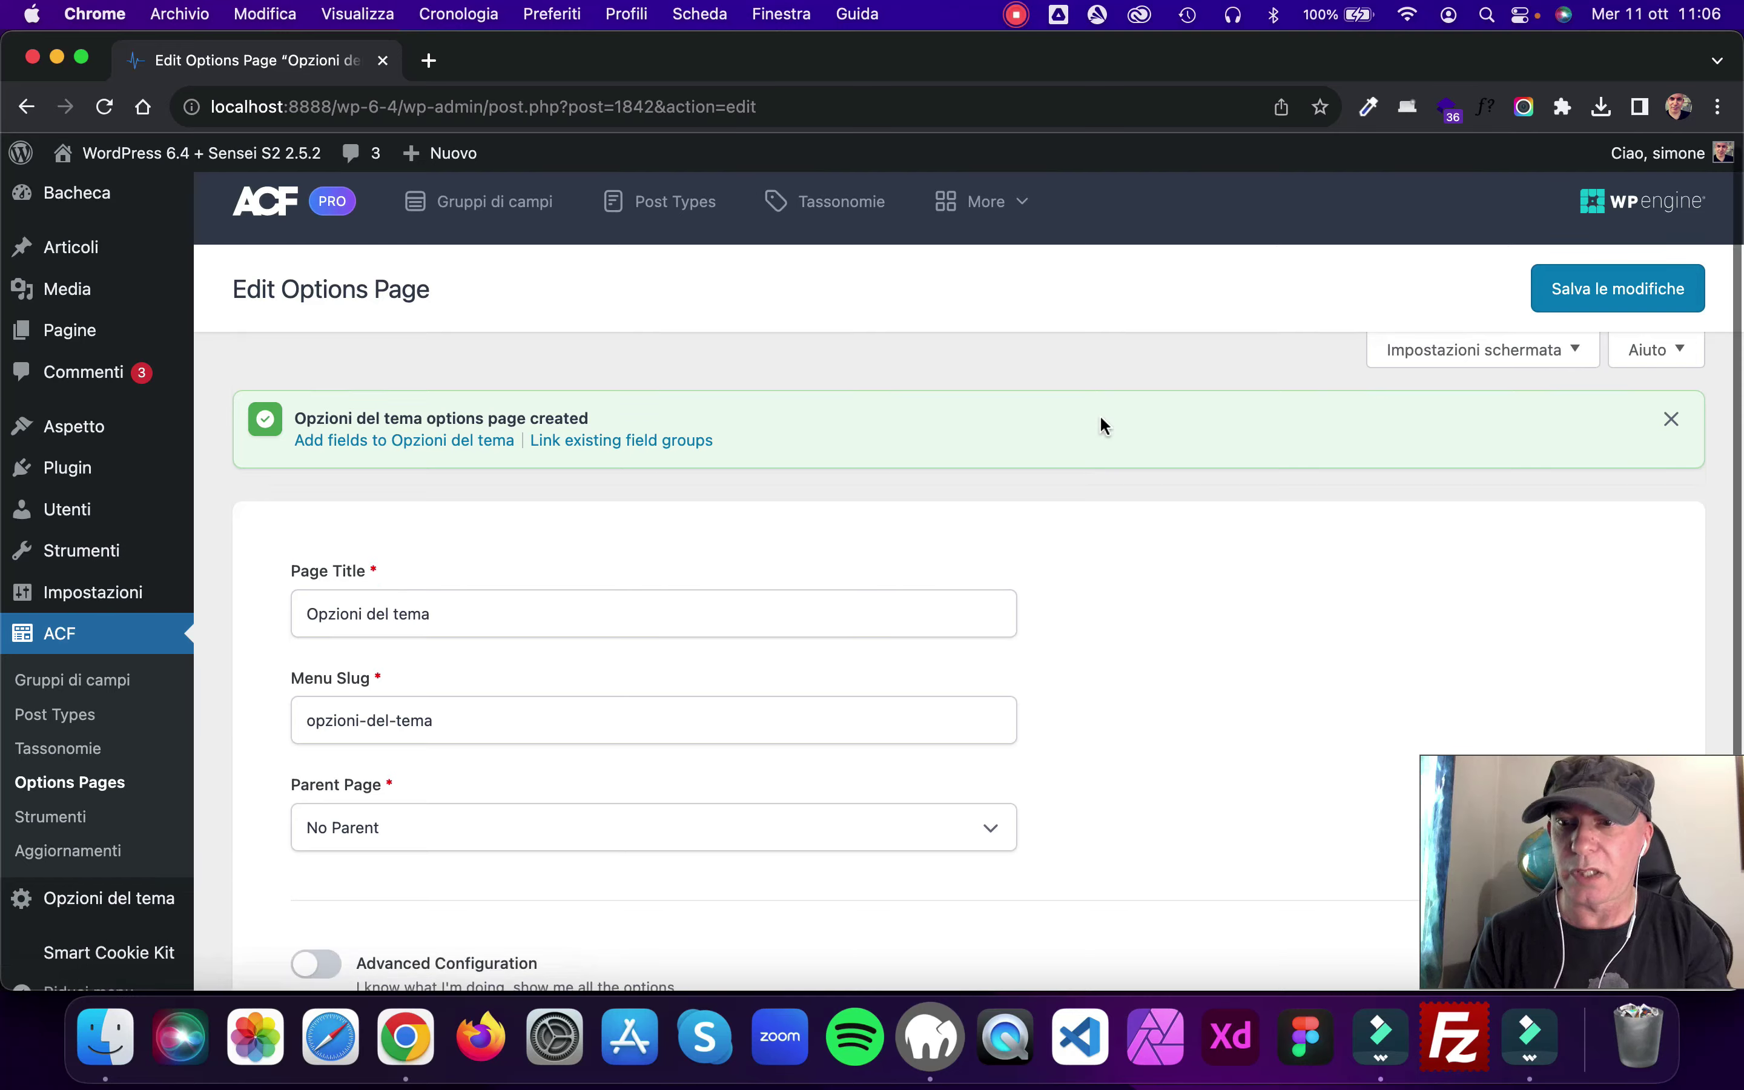
- Start adding fields to the Opzioni del tema options page, labelling the first text field "Titolo" with the field name titolo
scroll(1100, 418, down, 2)
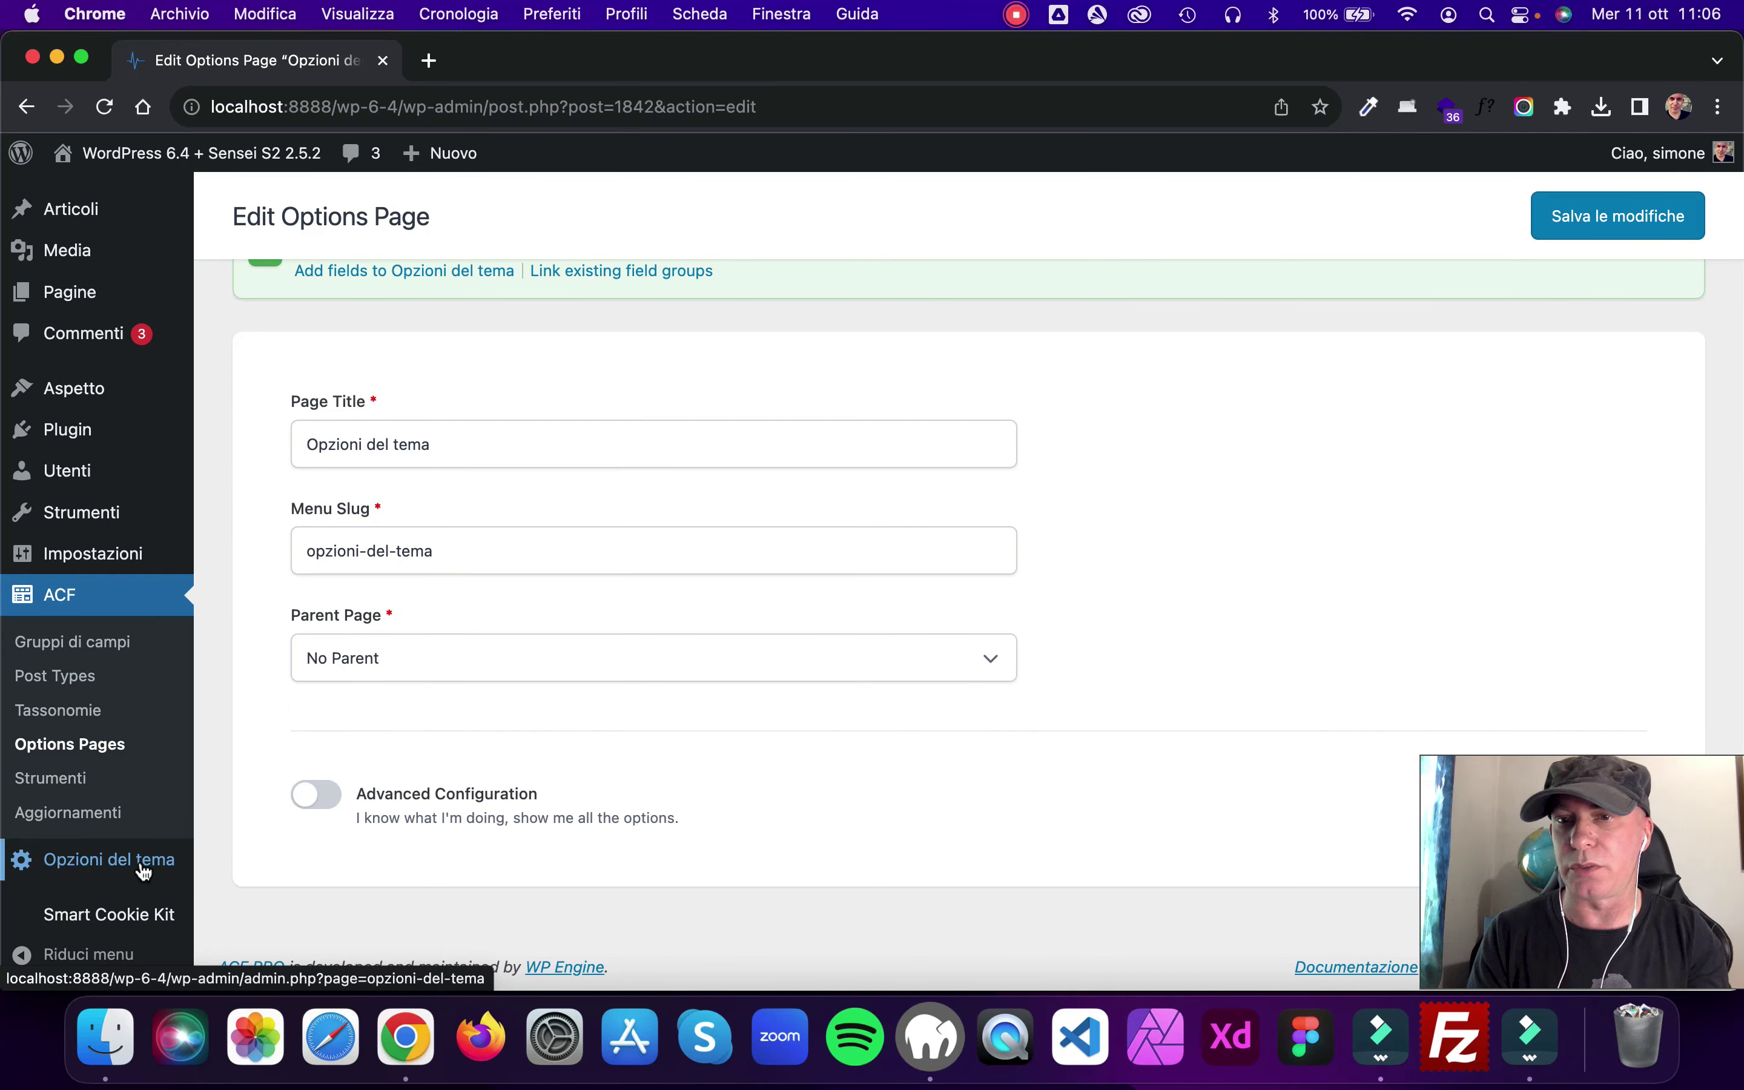
scroll(836, 648, up, 4)
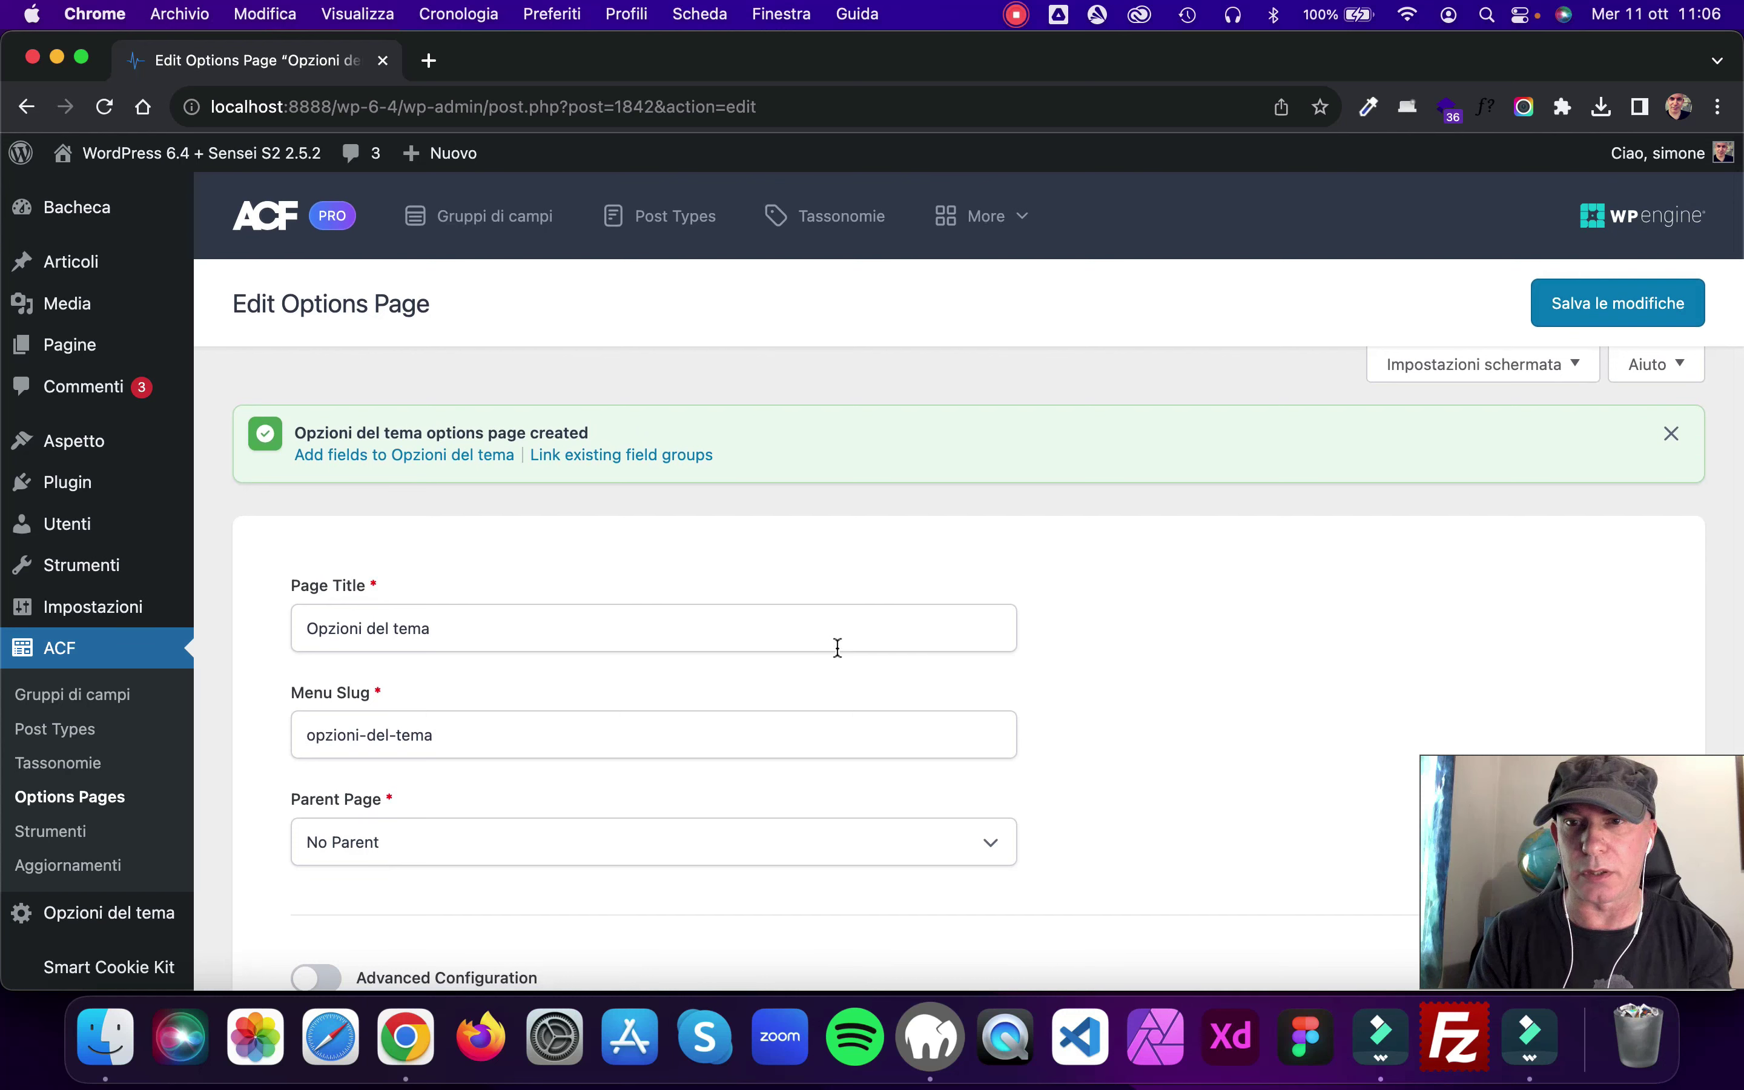
click(463, 467)
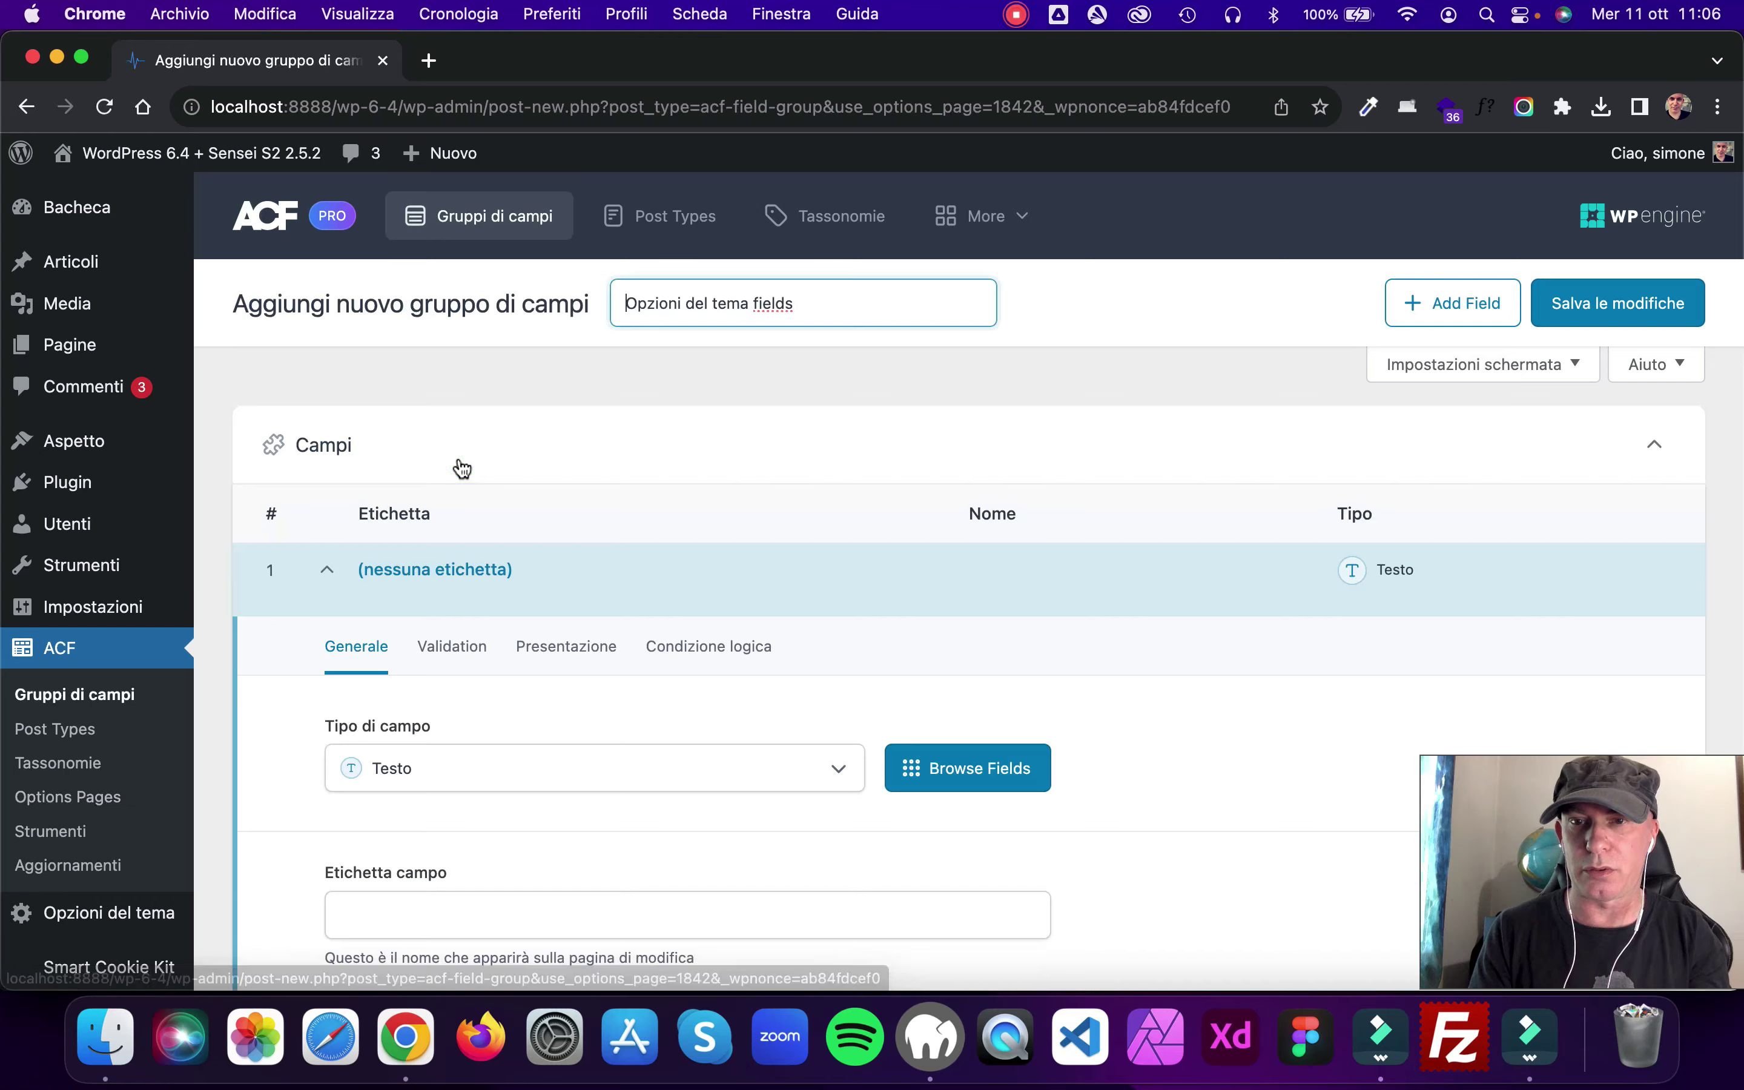
scroll(458, 465, down, 3)
click(412, 721)
text(Titolo)
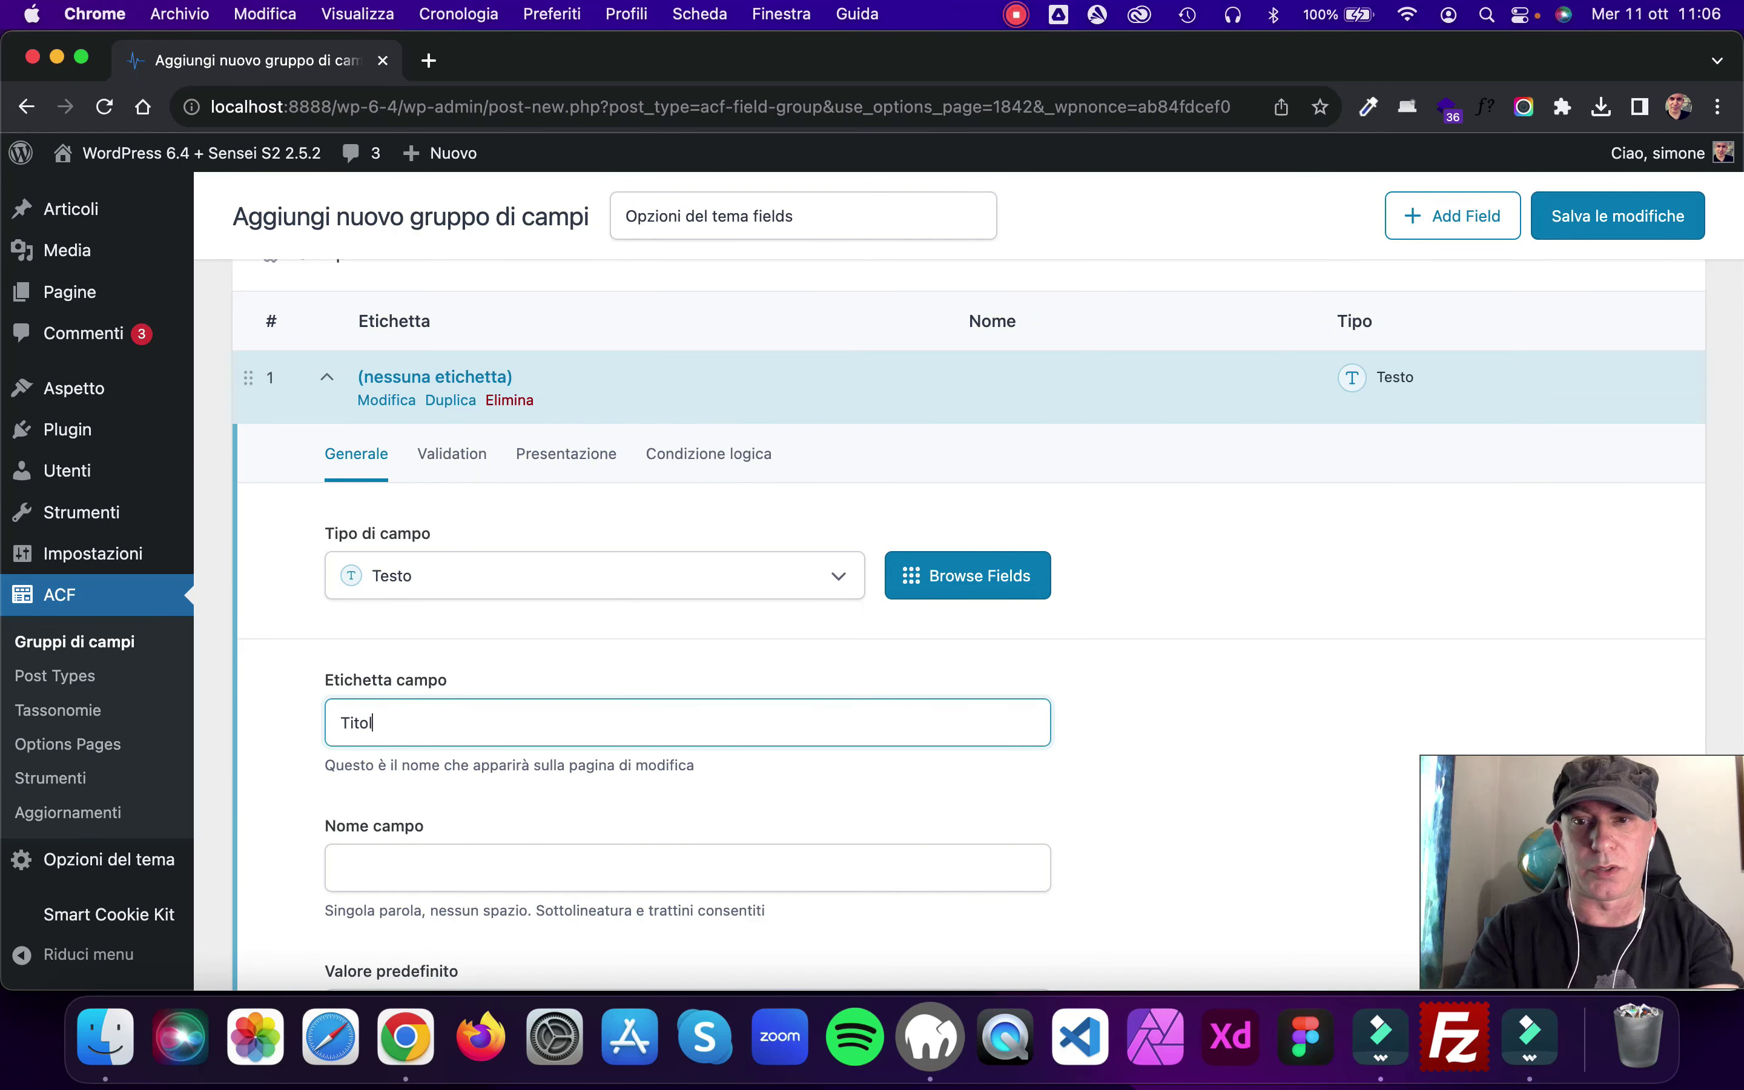
click(1104, 758)
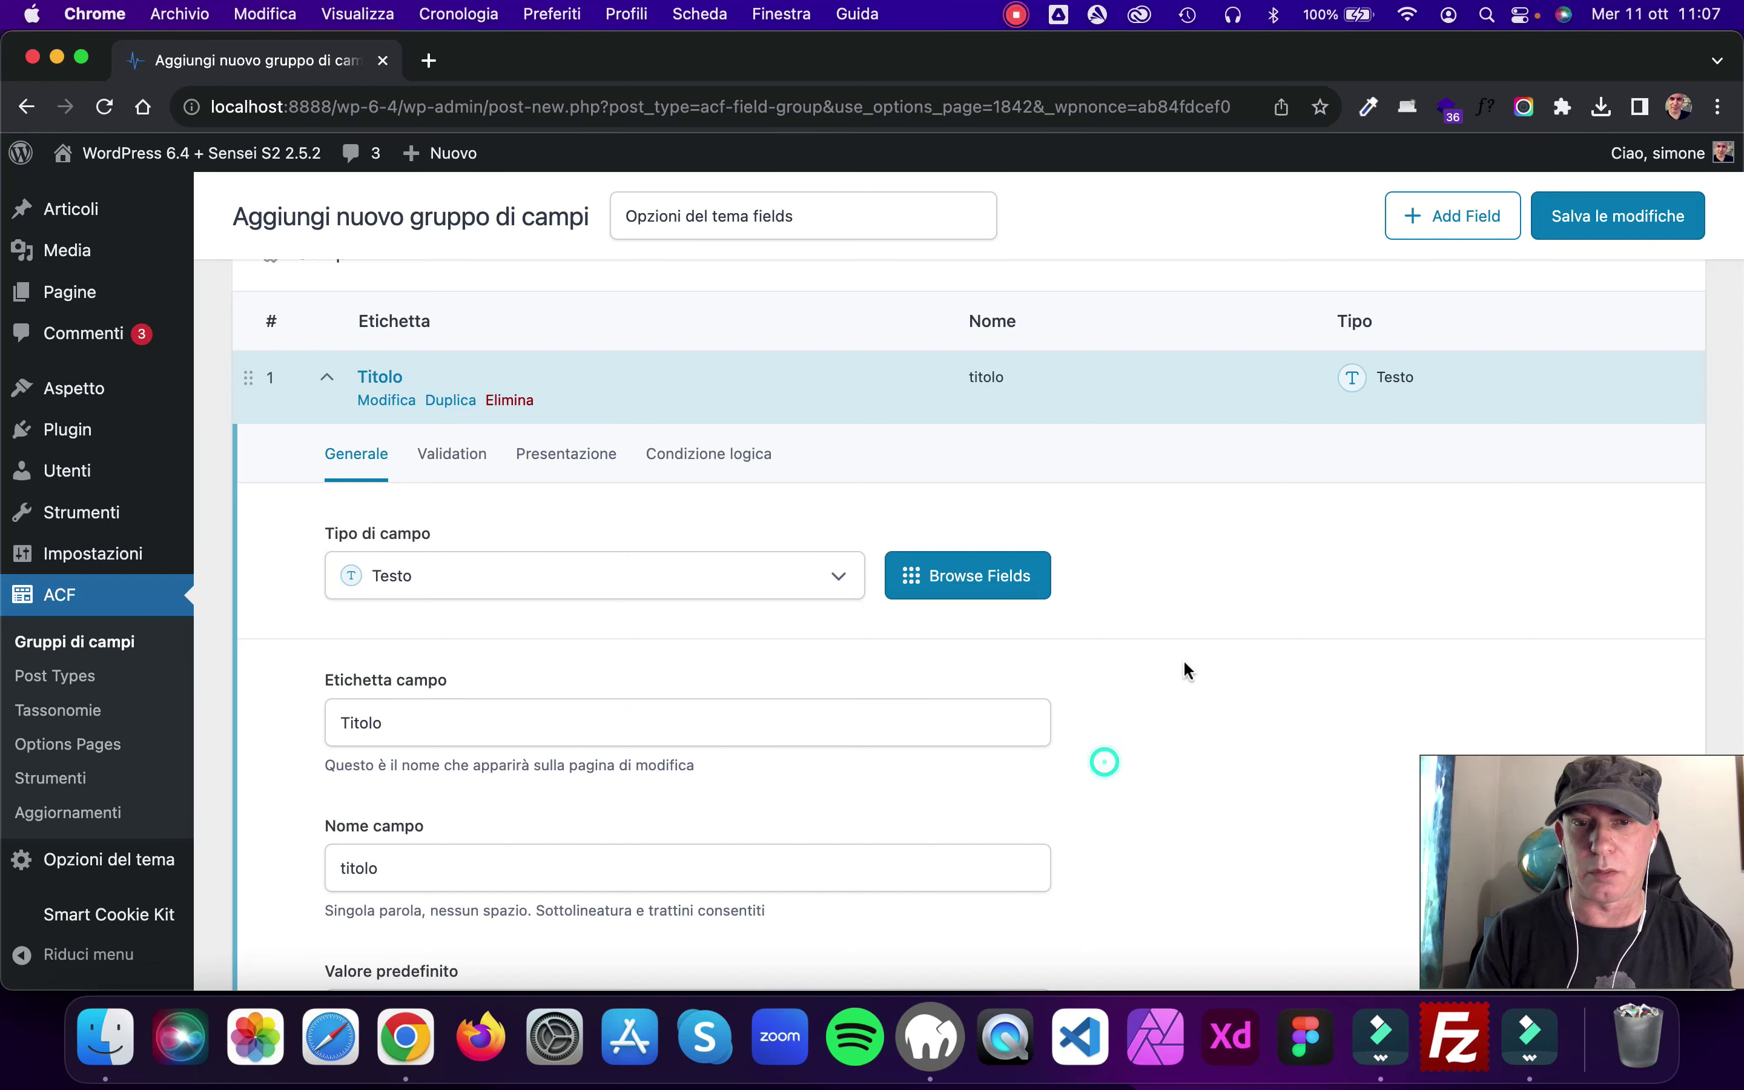
scroll(1182, 660, down, 5)
scroll(1183, 670, up, 5)
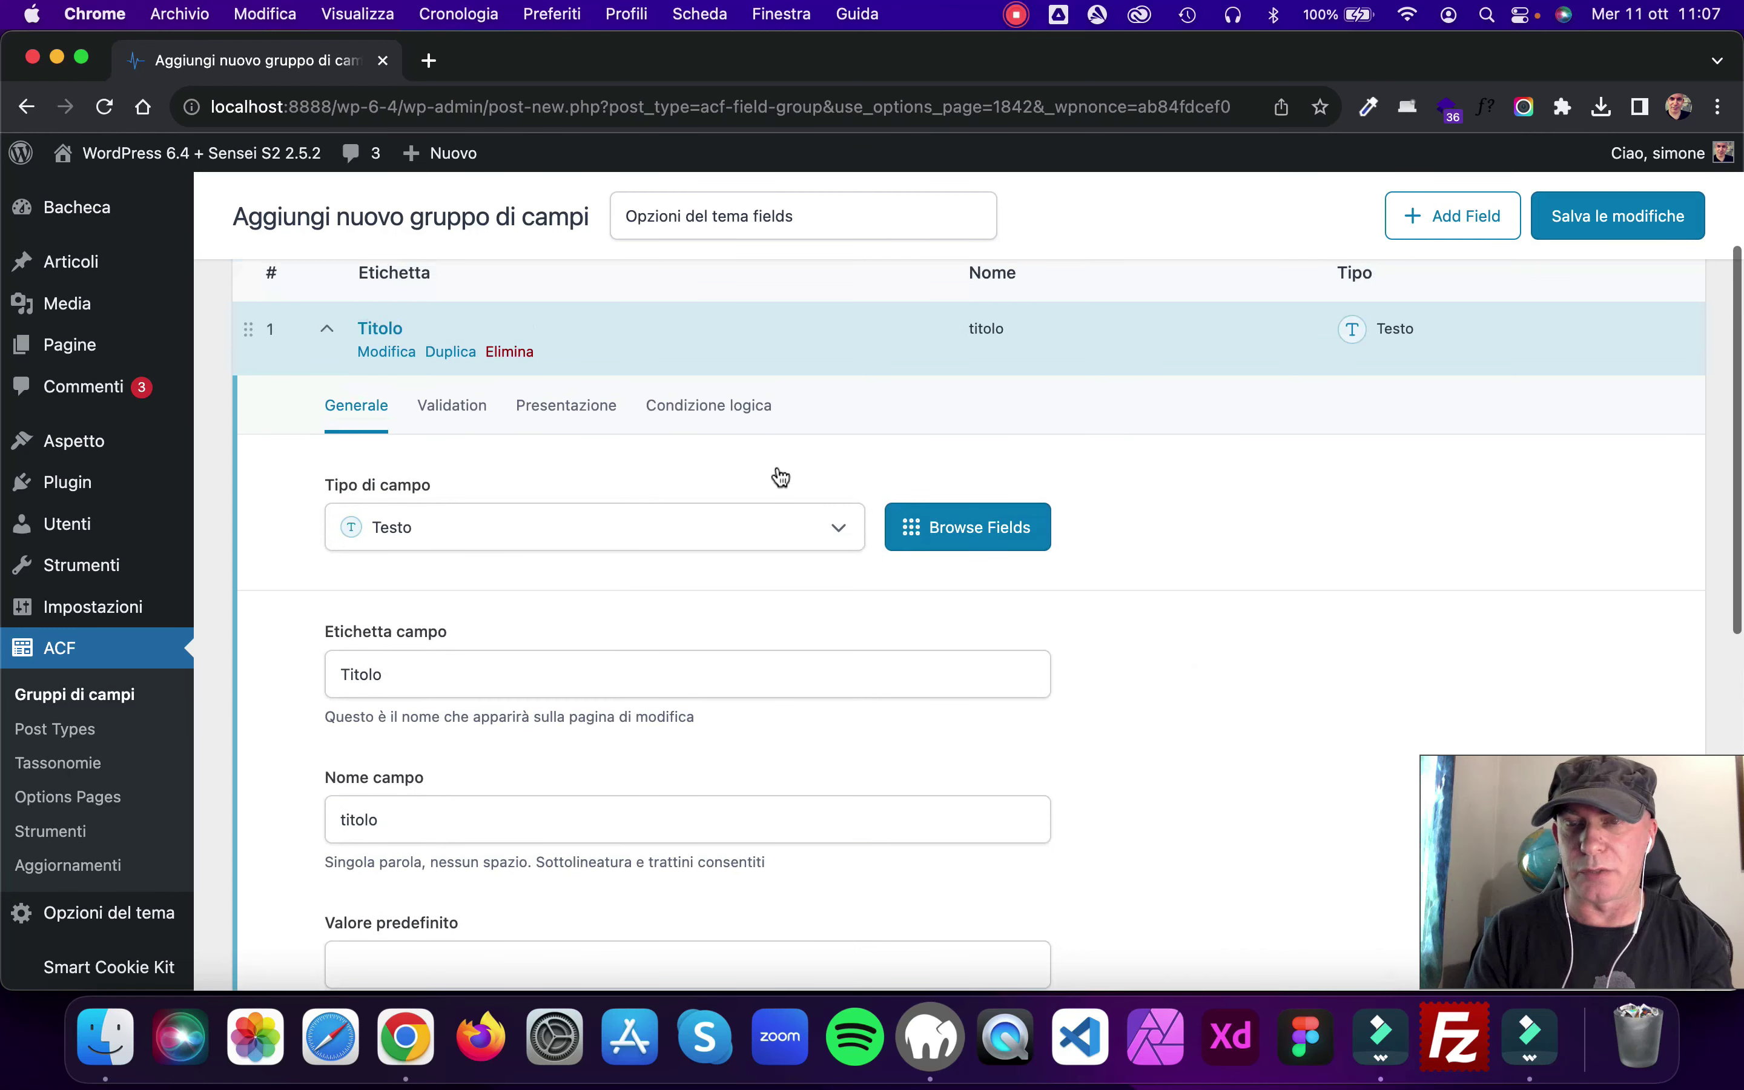
- Give the Titolo field the author instructions "Metti un po quel che ti pare" in its presentation settings
click(565, 405)
click(437, 515)
text(Metti un po q)
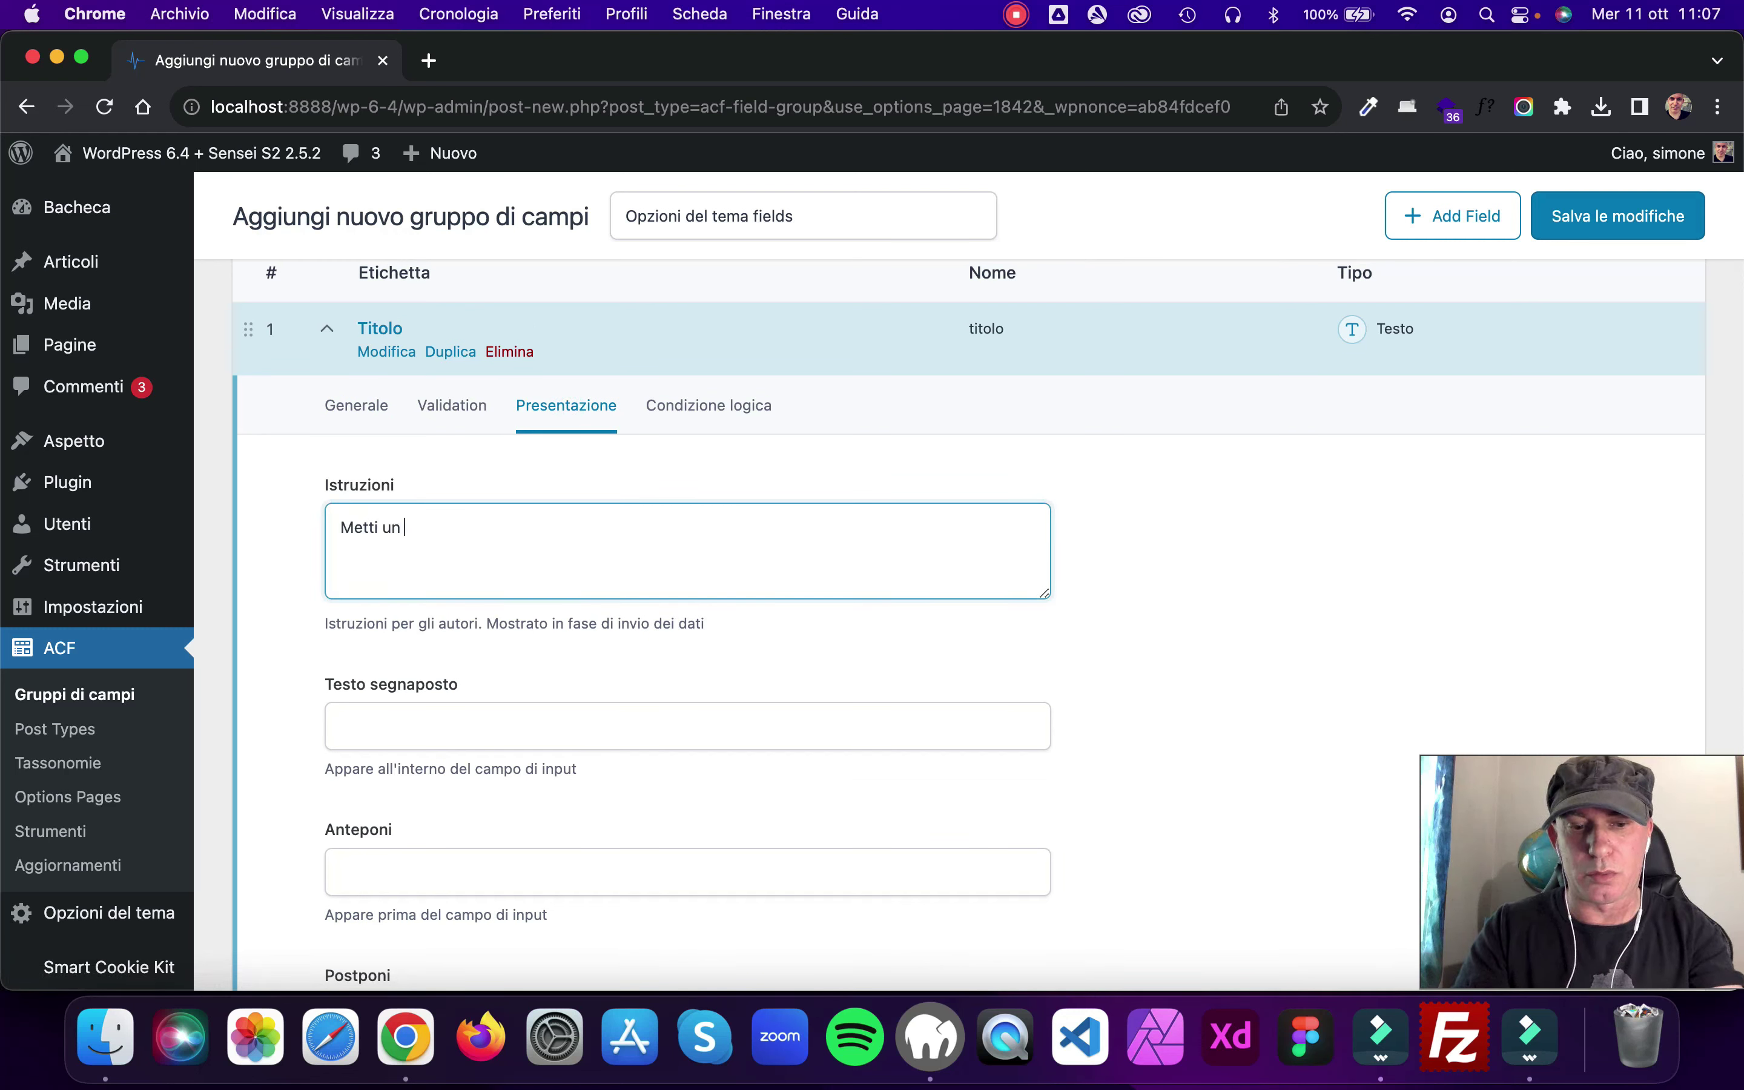
text(che ti pare)
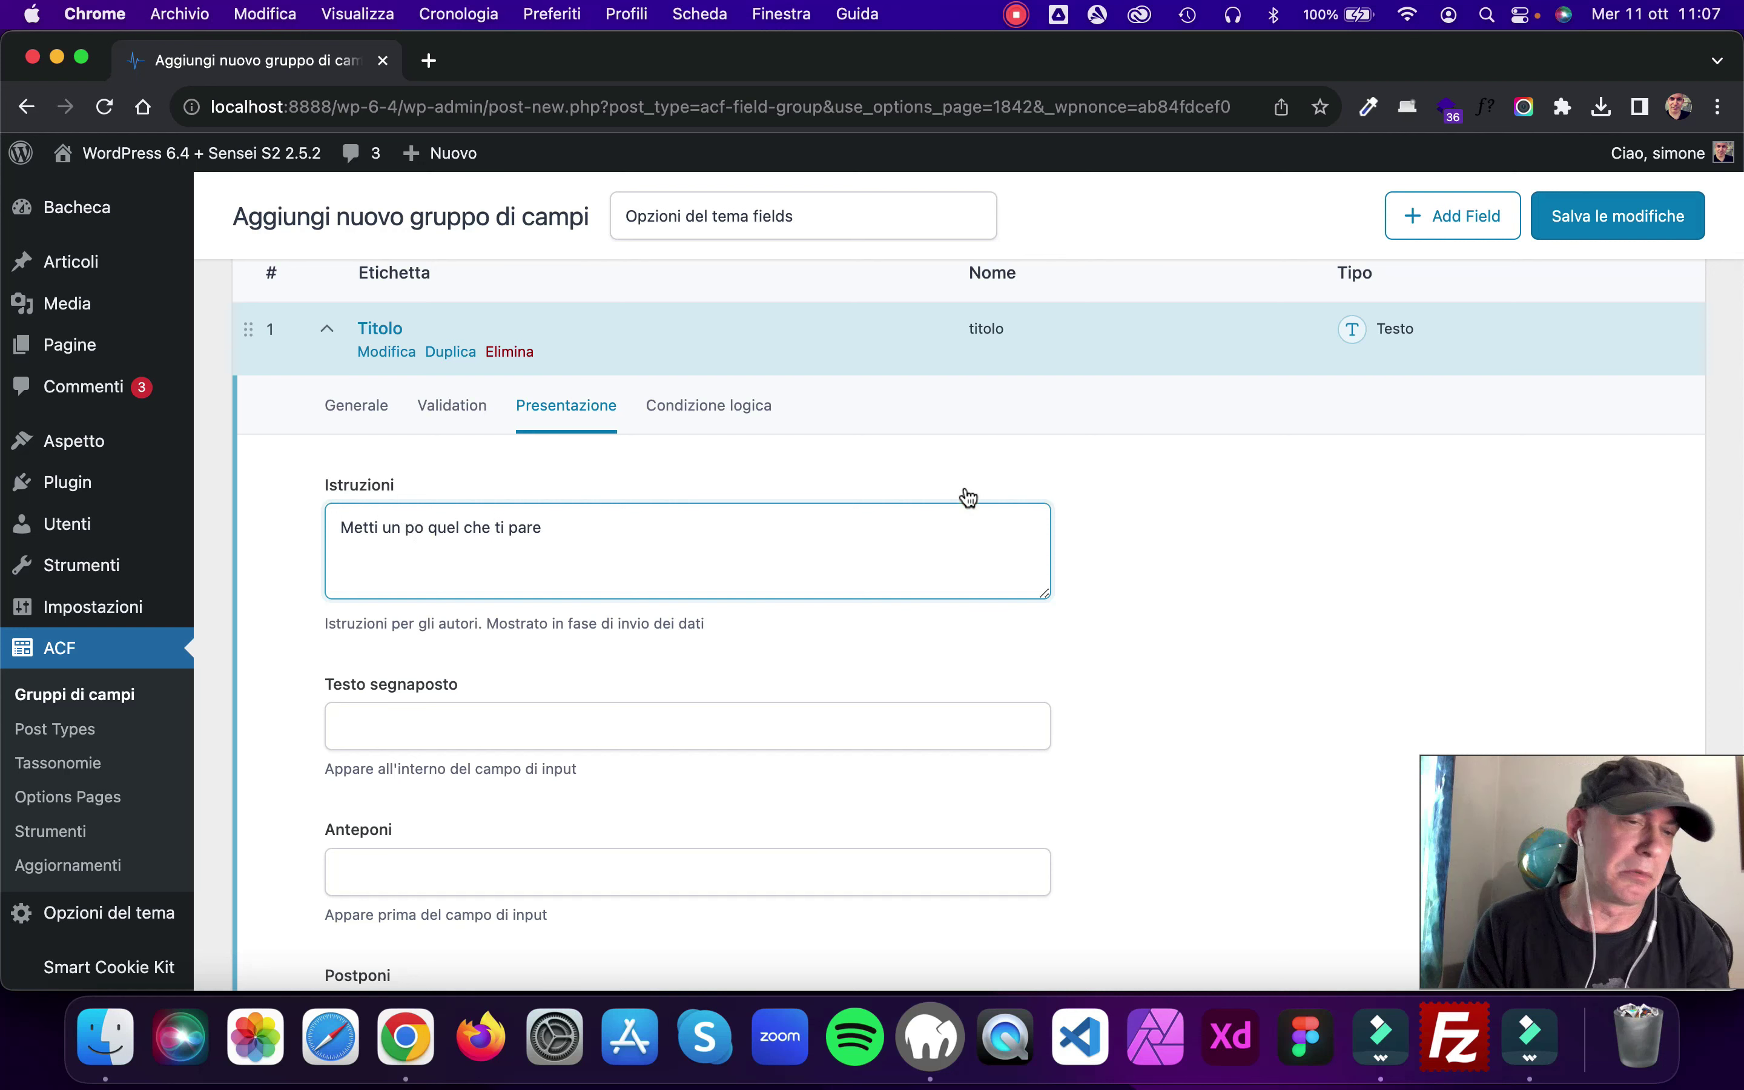
- Check the location rule, keep Pagina opzioni equal to Opzioni del tema, and save the field group
scroll(1091, 499, down, 3)
scroll(1092, 497, down, 6)
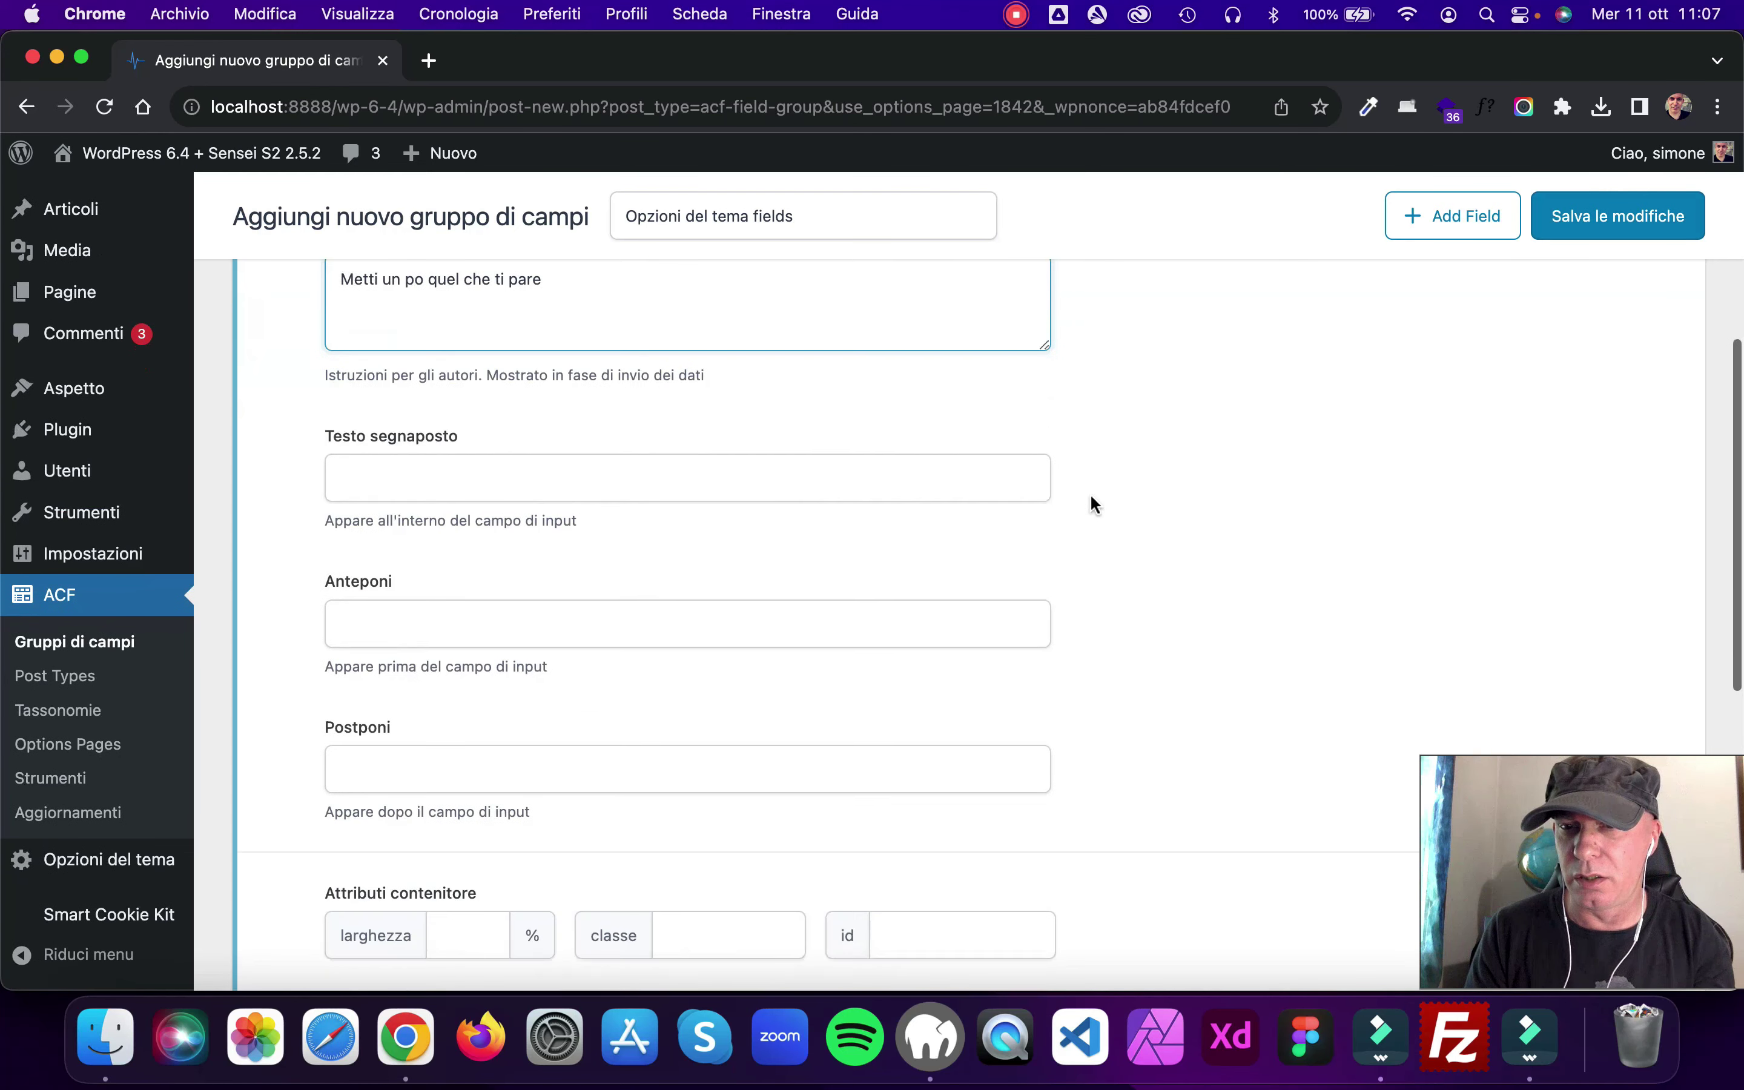
scroll(1091, 497, down, 10)
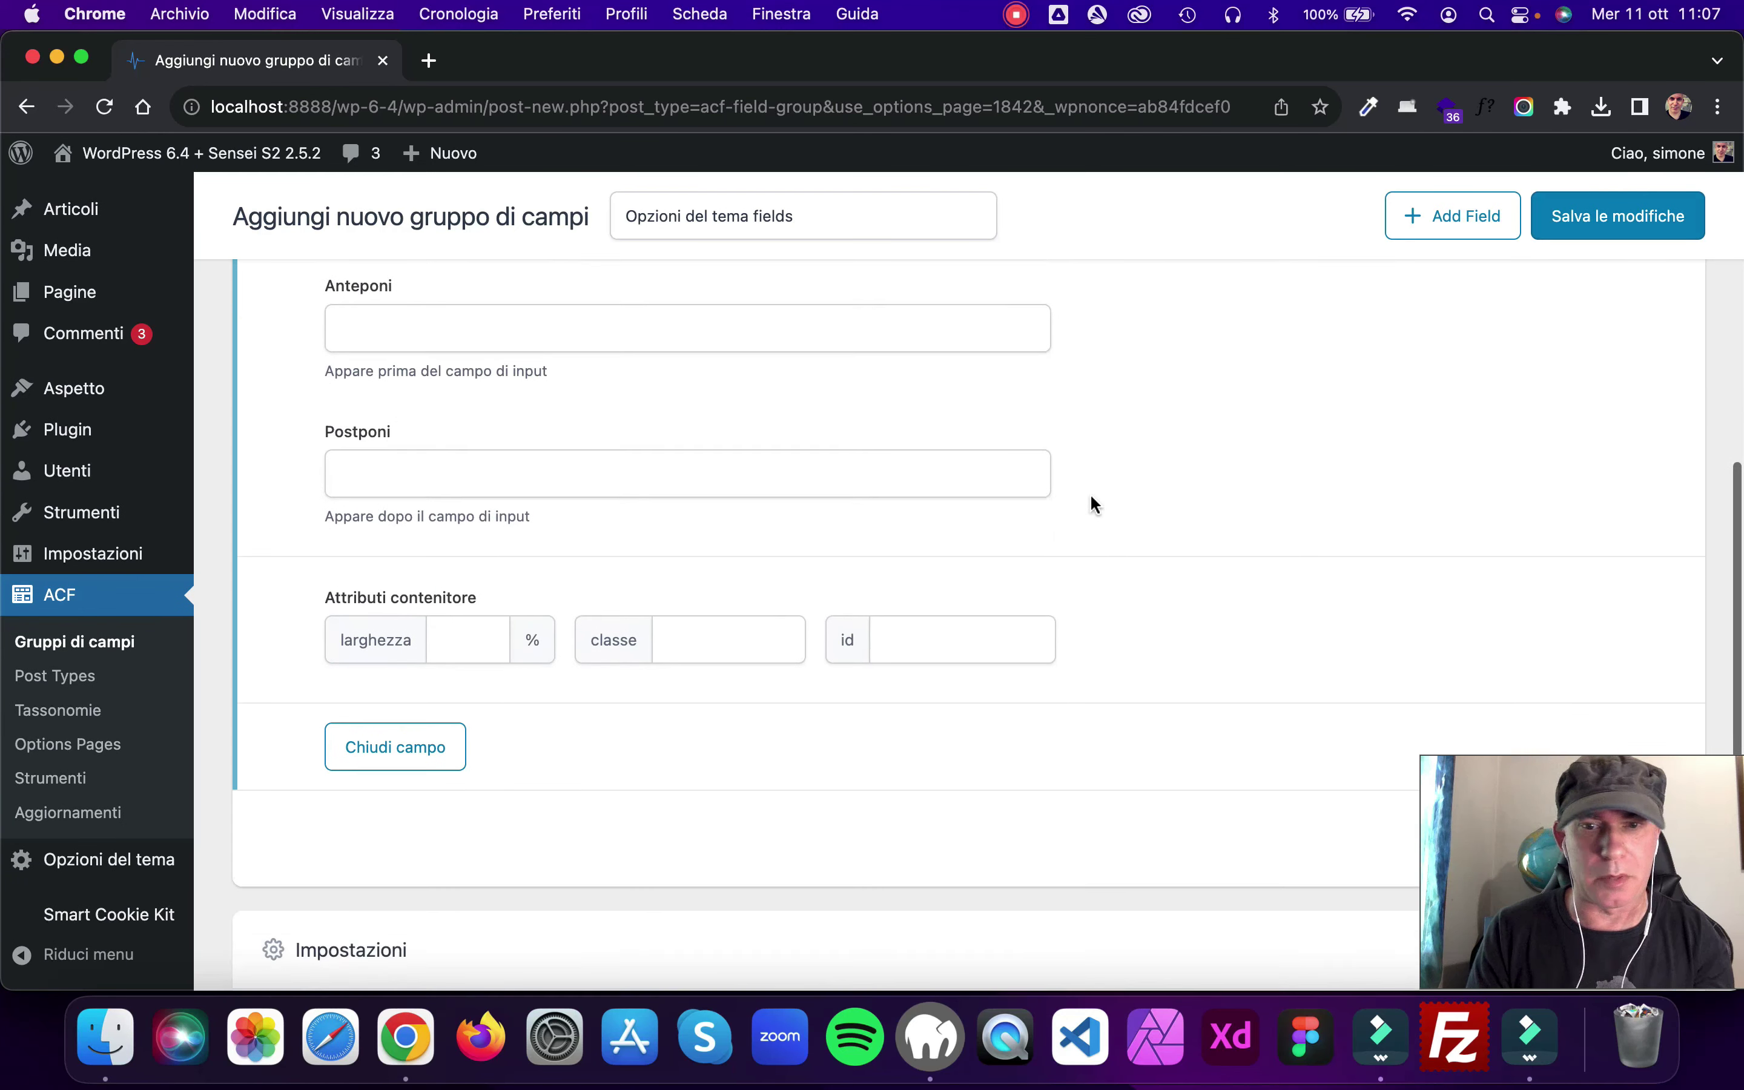
click(725, 835)
click(834, 730)
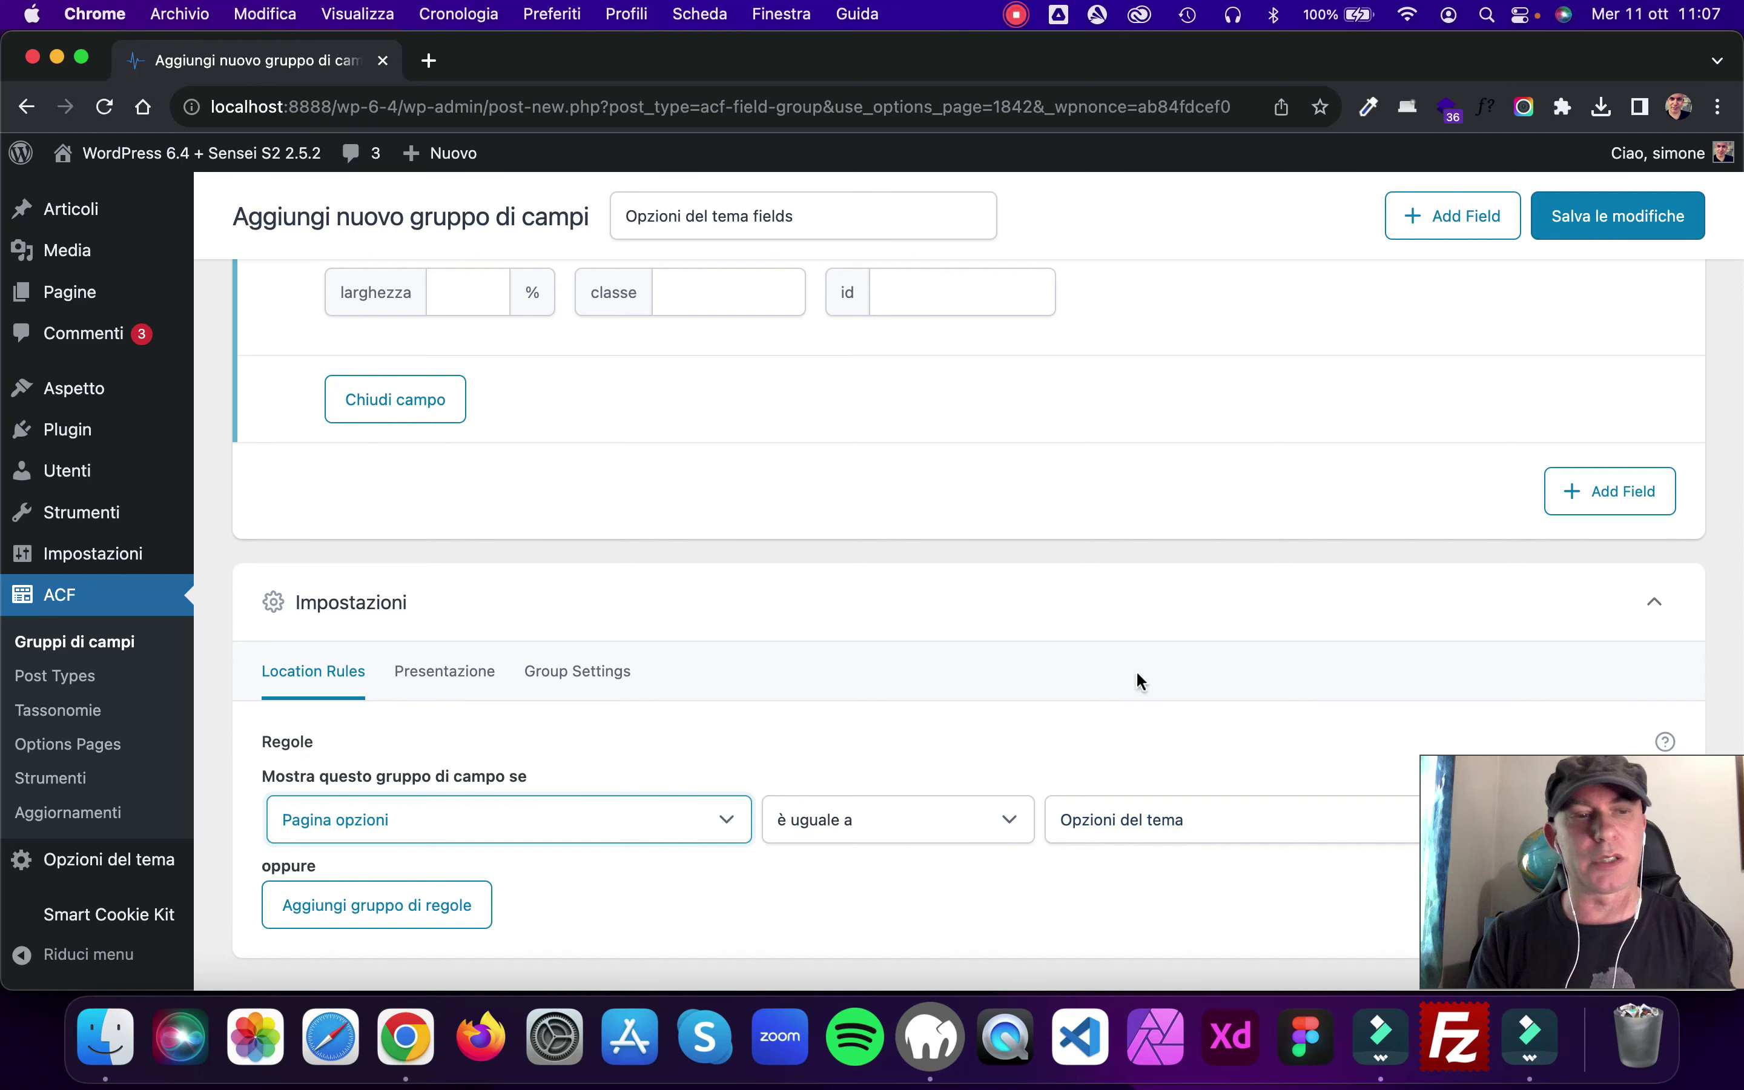
click(1625, 219)
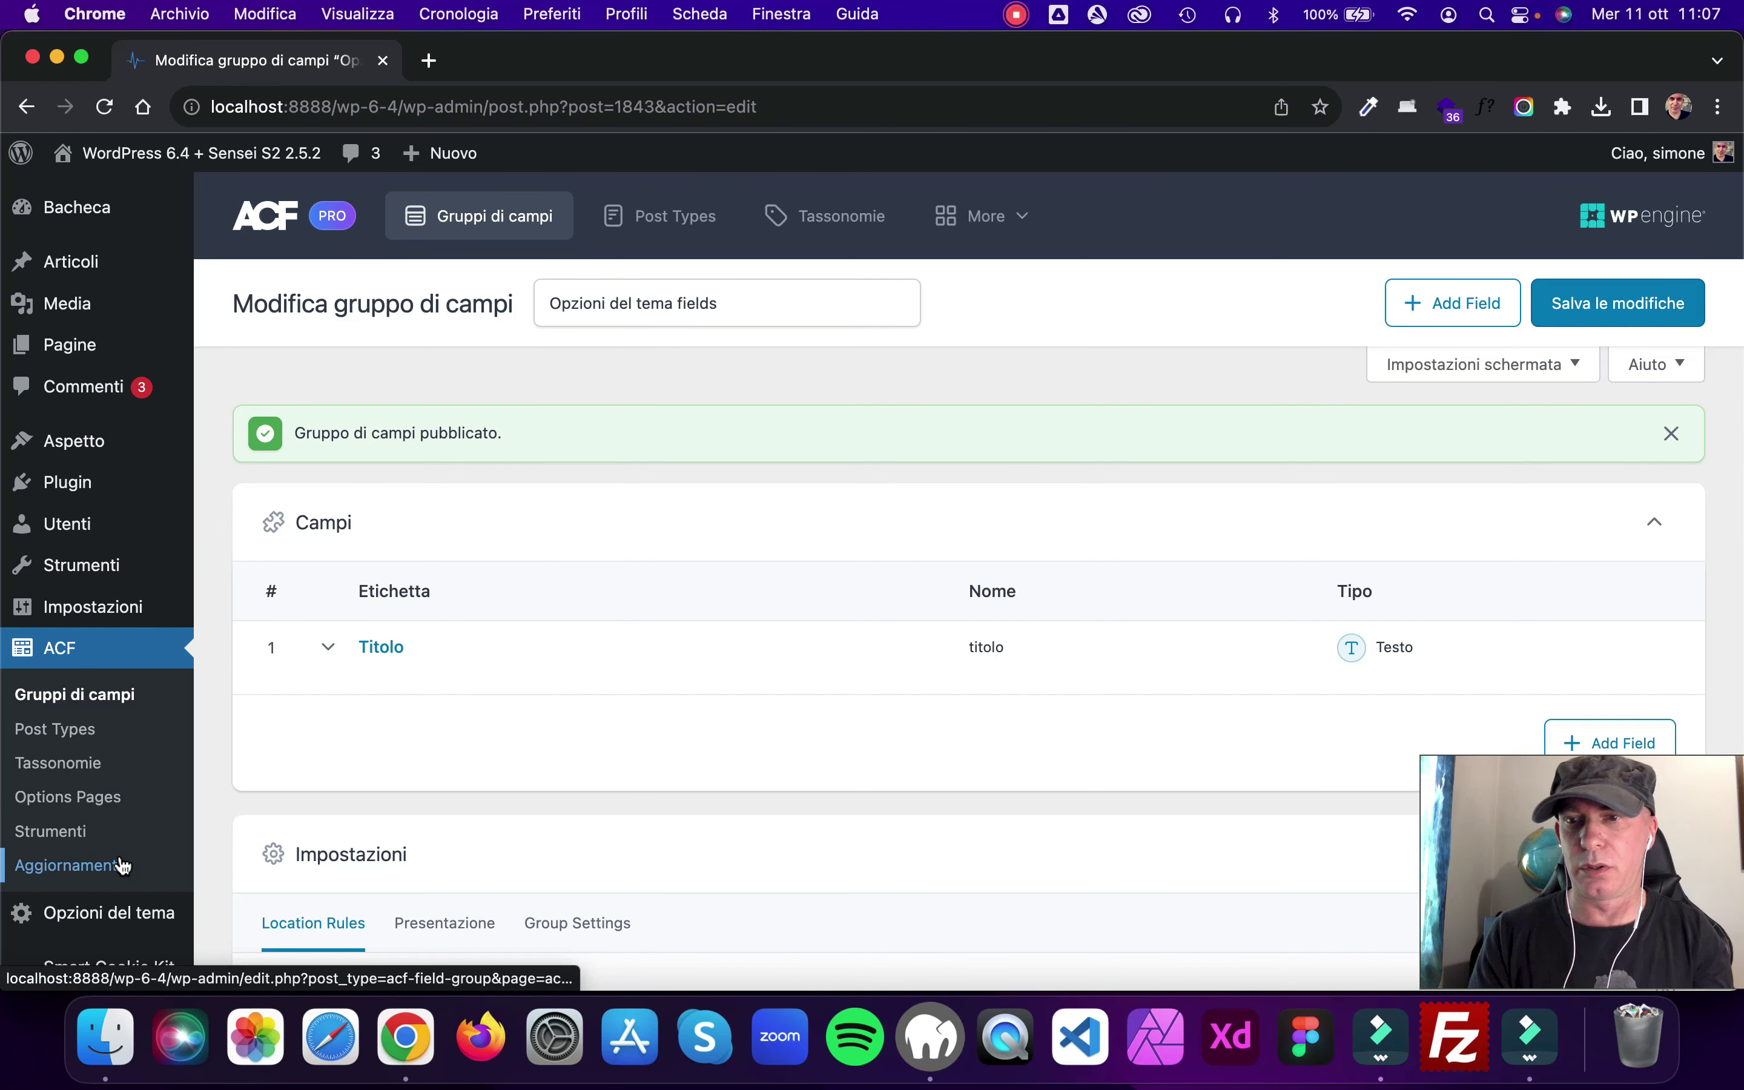
- Open the Opzioni del tema options page in the WordPress admin
click(126, 915)
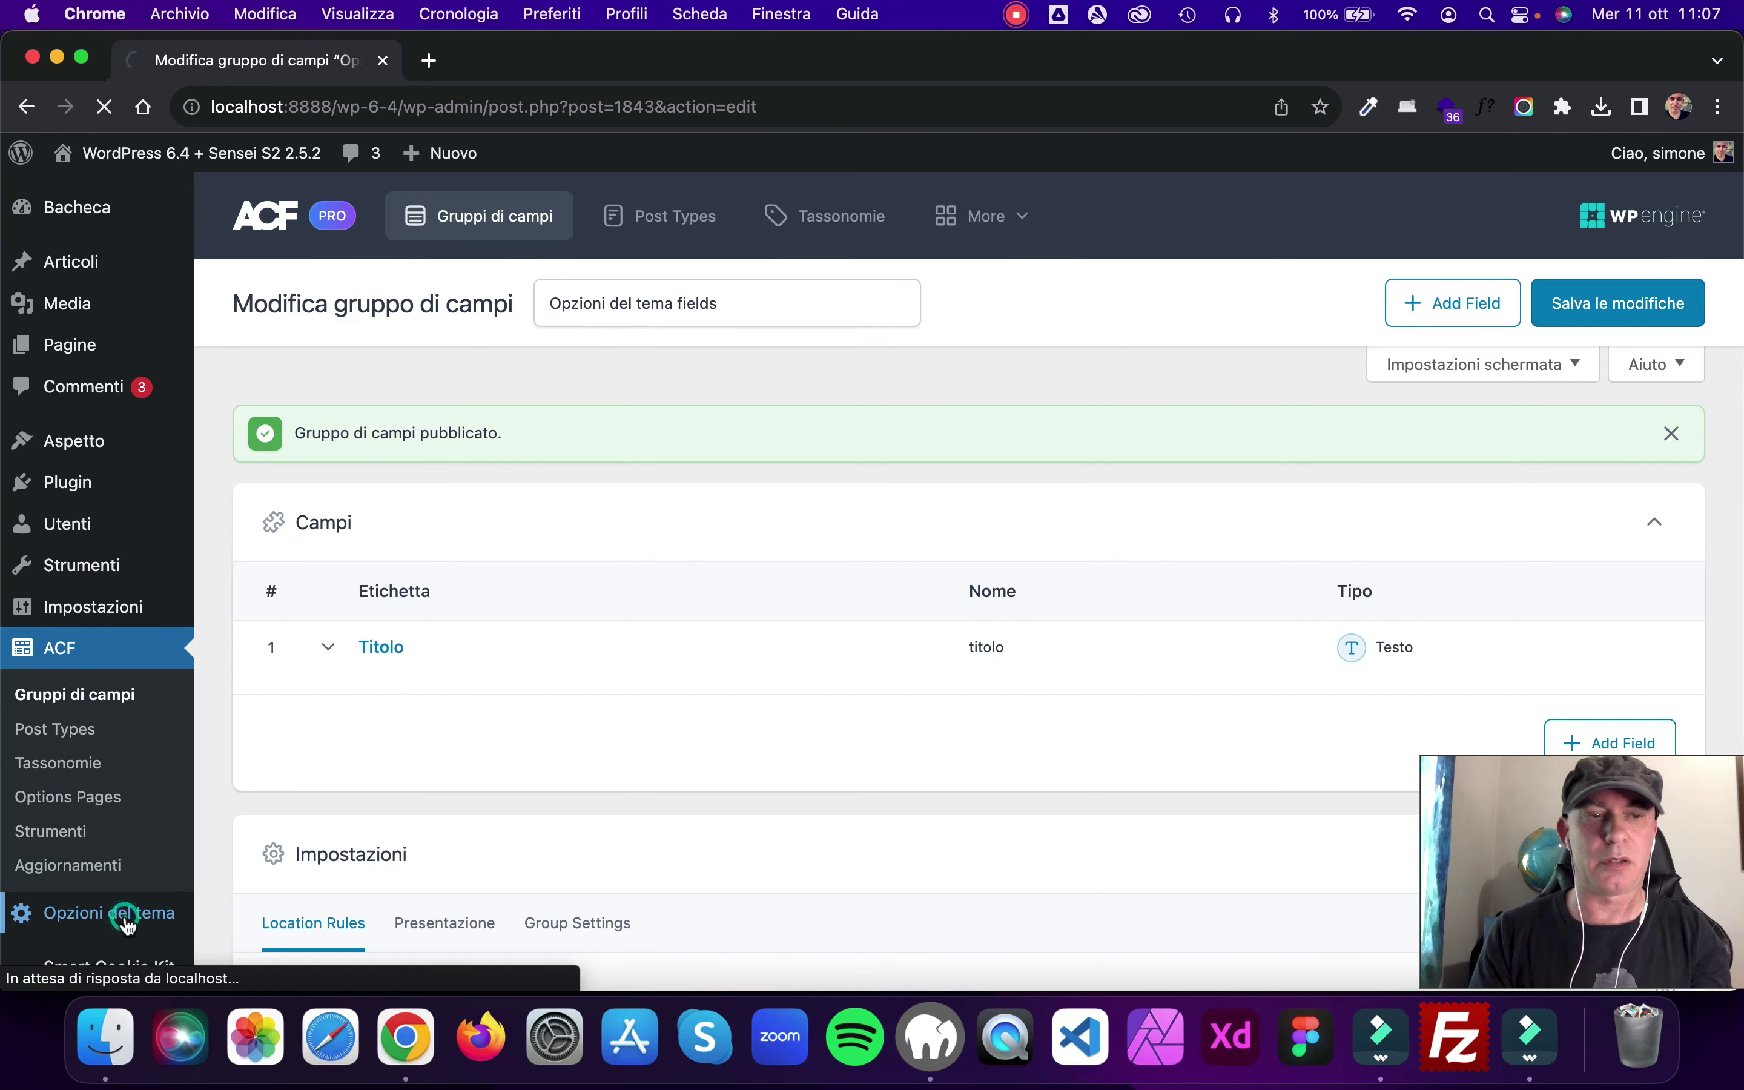